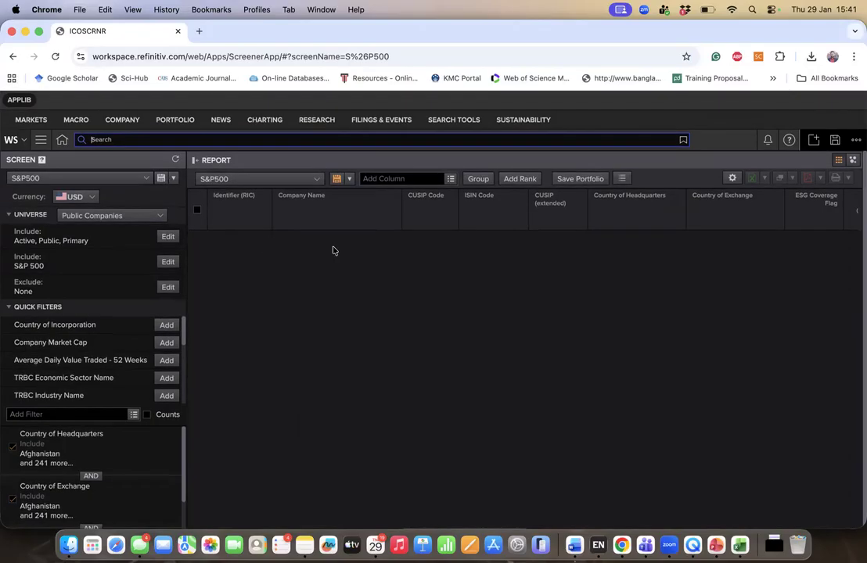
Start a new unsaved screen, discarding the unsaved changes to the S&P500 screen and report template
left_click(150, 181)
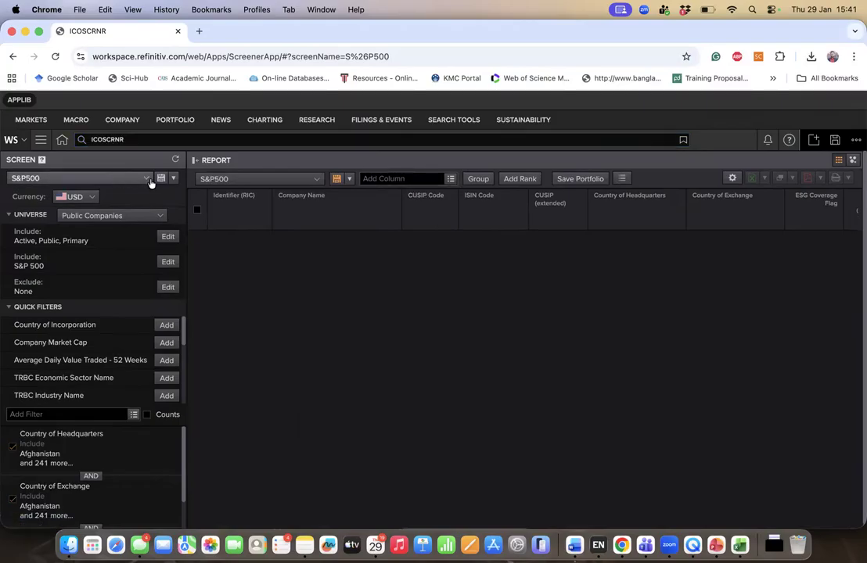
left_click(77, 195)
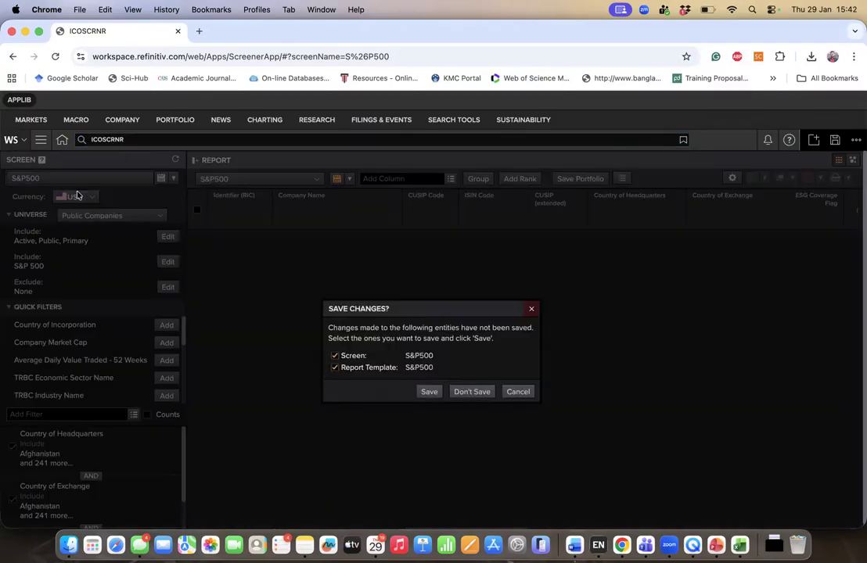
left_click(469, 391)
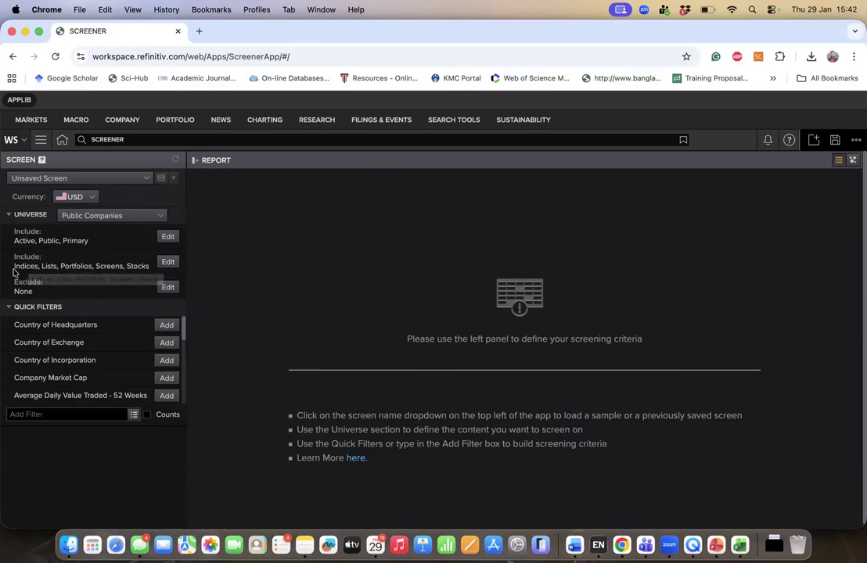
Start choosing a list to include in the universe and display All Portfolios & Lists in the list library
left_click(167, 262)
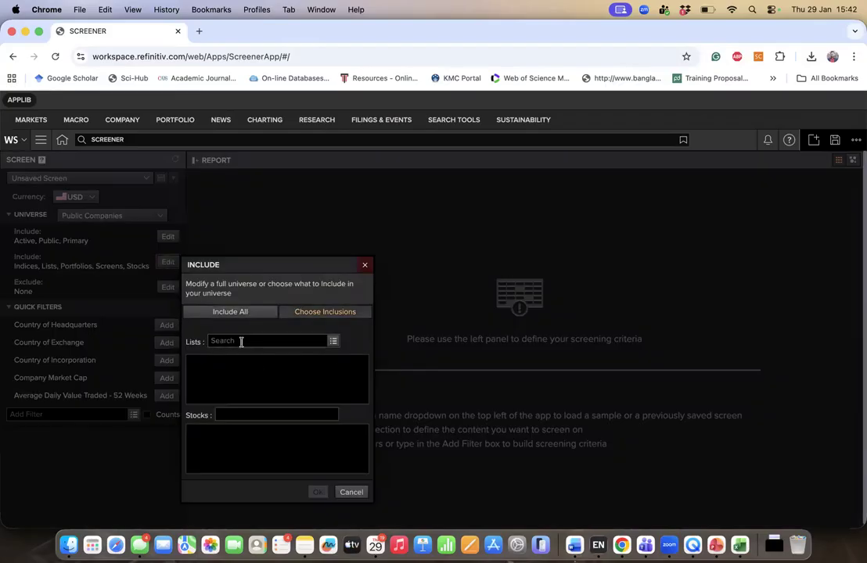
left_click(333, 342)
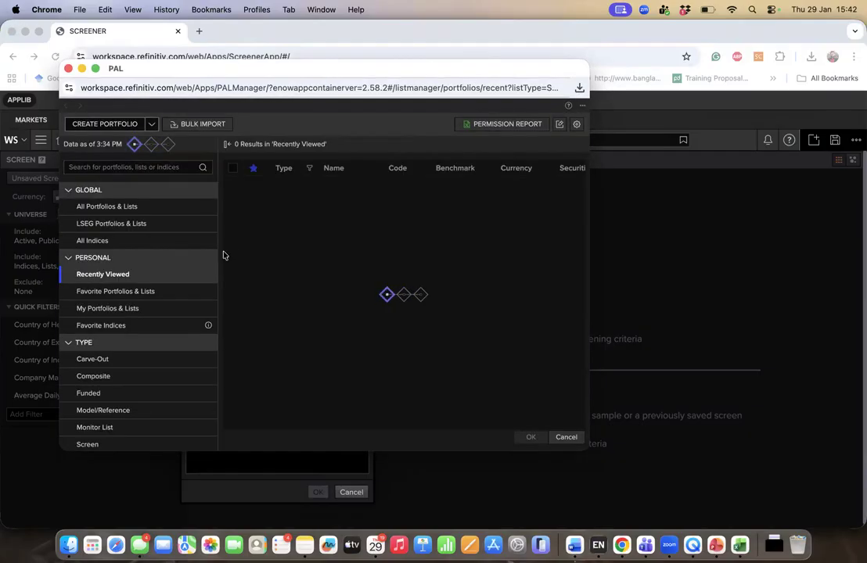
left_click(114, 216)
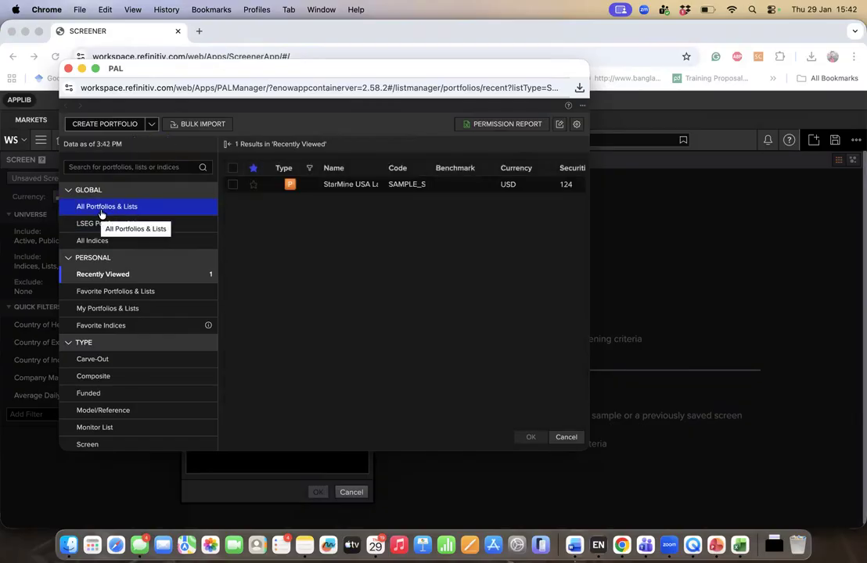
left_click(101, 207)
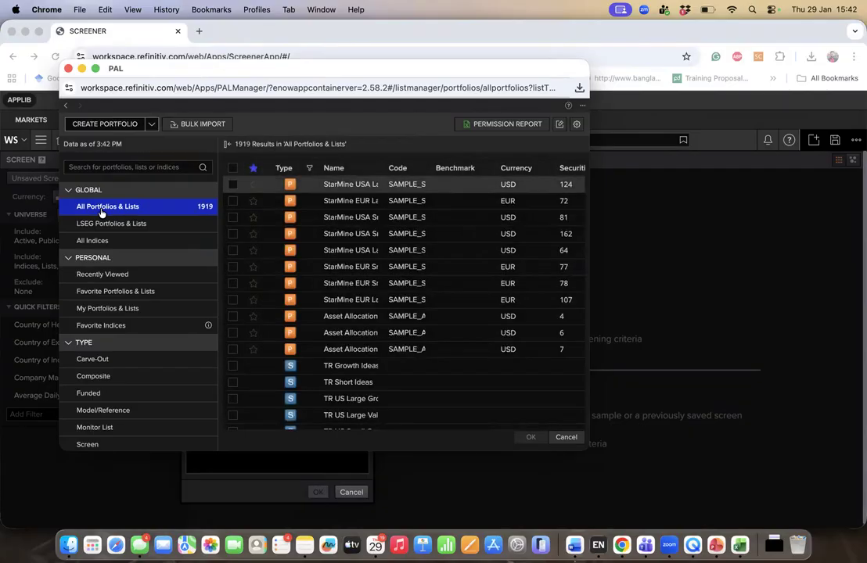
Search the portfolios and lists for "s&P" and clear the search
left_click(99, 166)
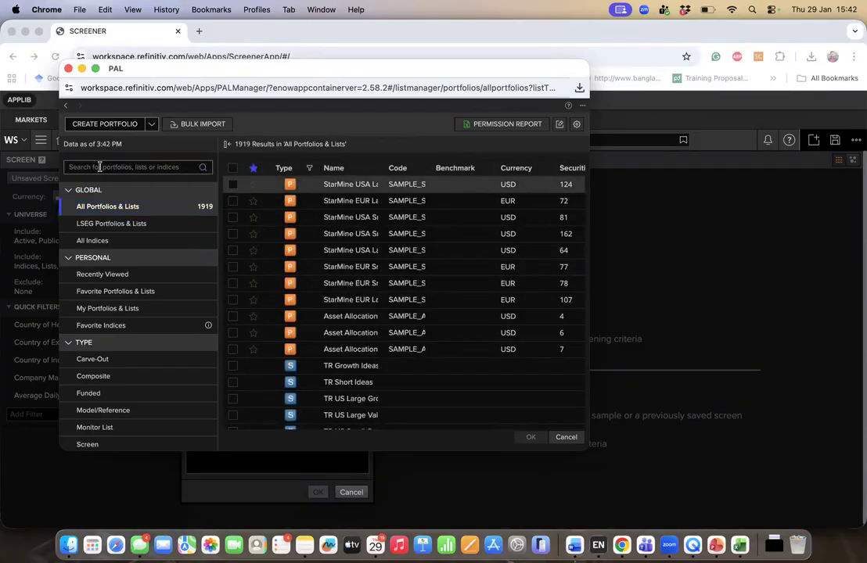
left_click(100, 167)
type("s&P")
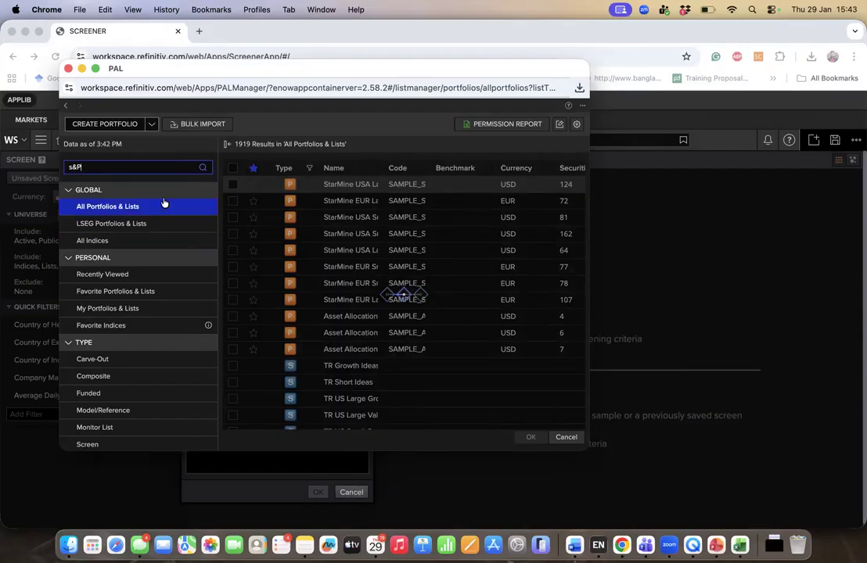
key("BackSpace")
key("BackSpace")
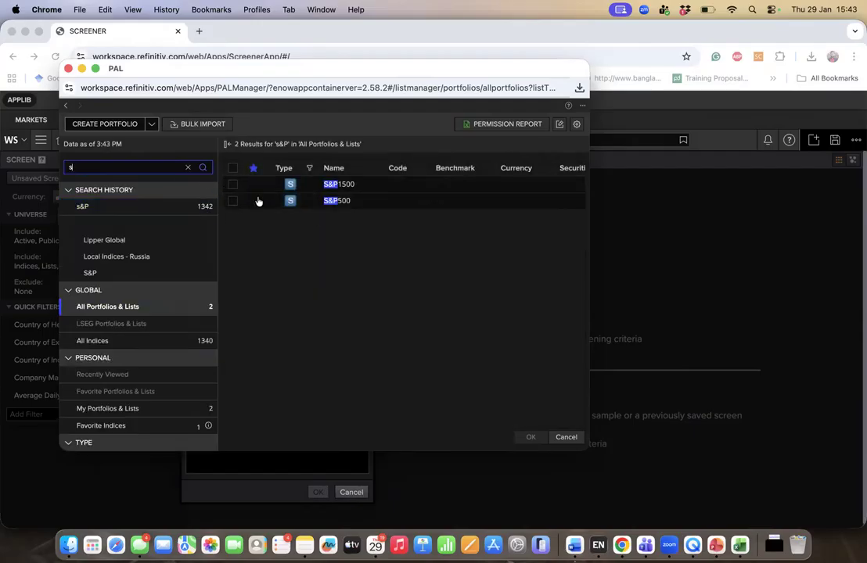
left_click(188, 167)
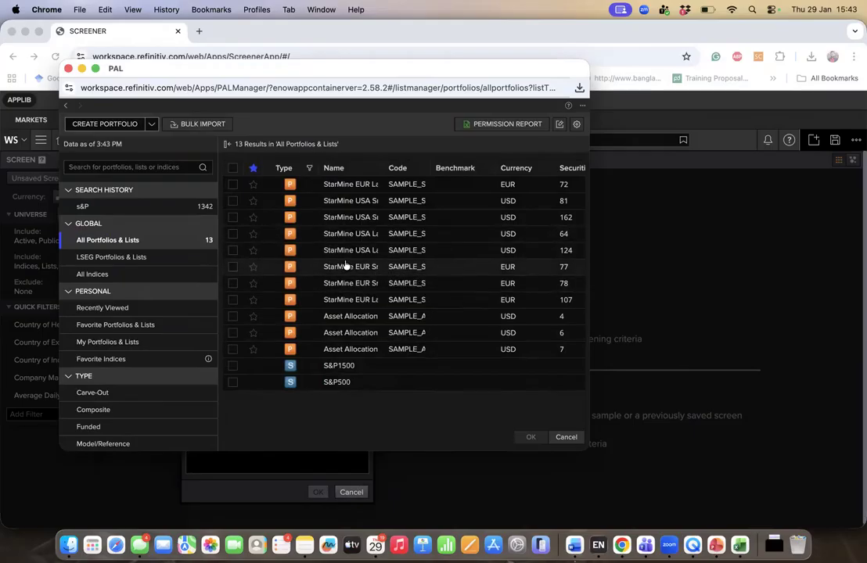
Include the StarMine USA Large Value portfolio in the universe and review the resulting company list
left_click(366, 234)
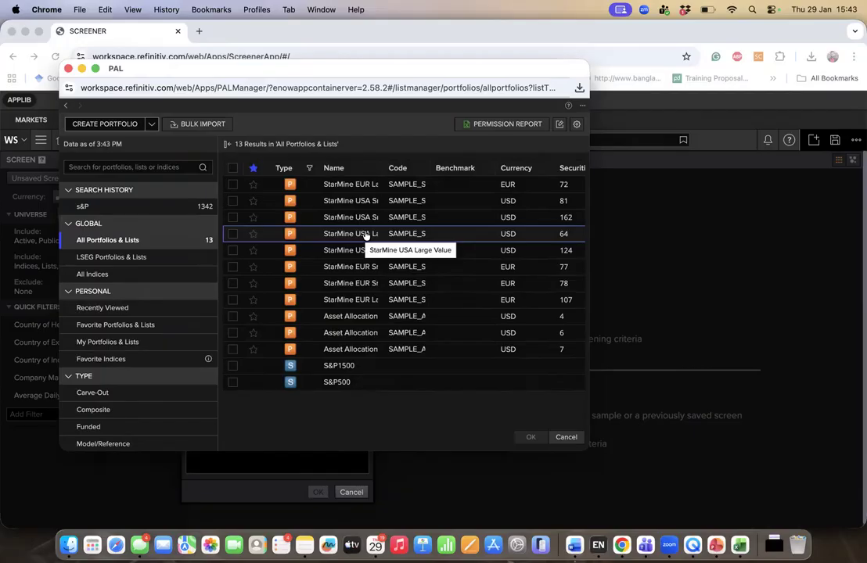
left_click(233, 234)
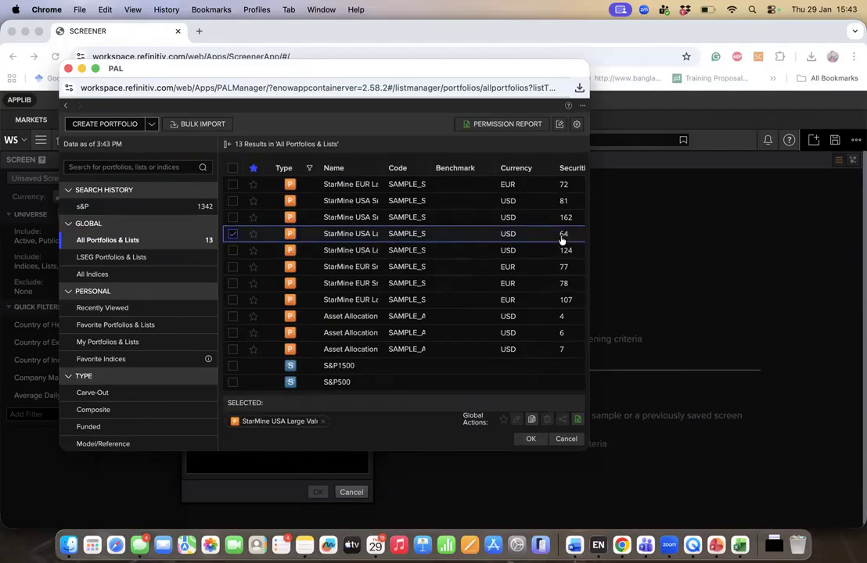
left_click(529, 439)
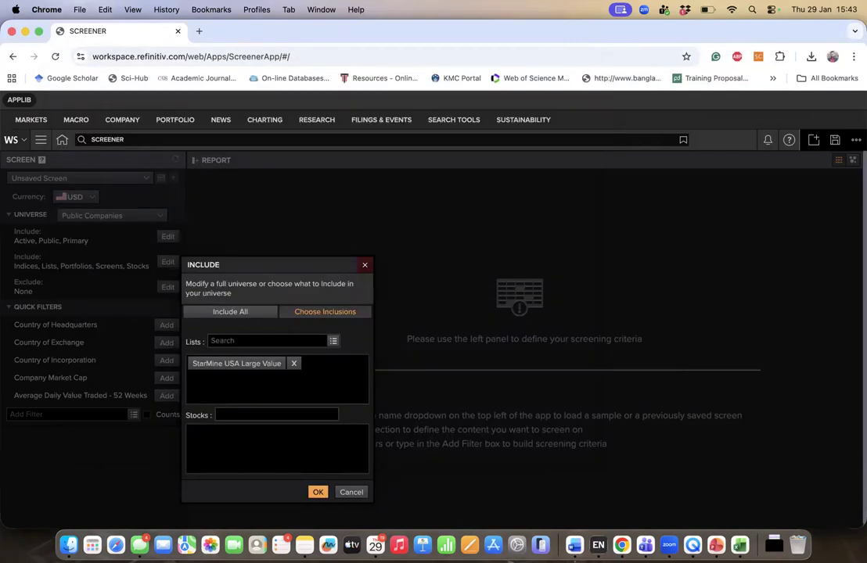
left_click(317, 492)
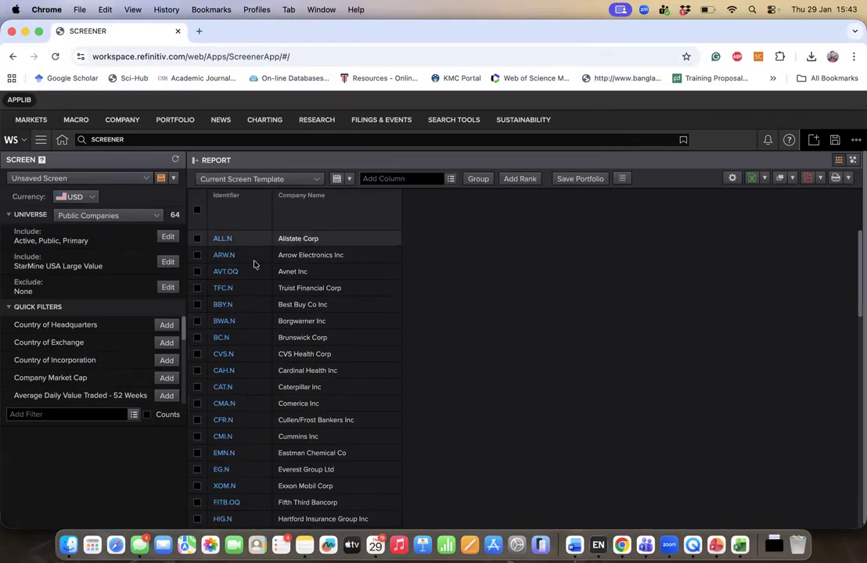
scroll(294, 387, "down", 10)
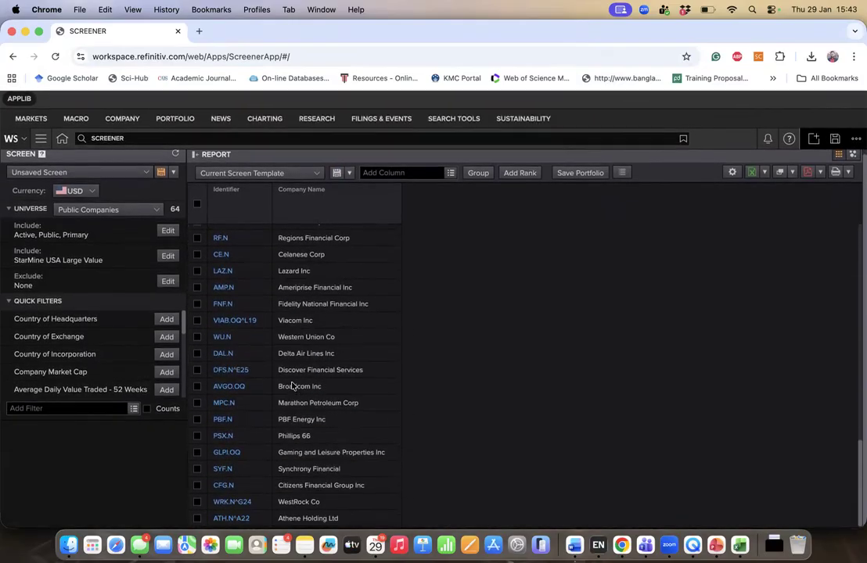
scroll(295, 386, "up", 10)
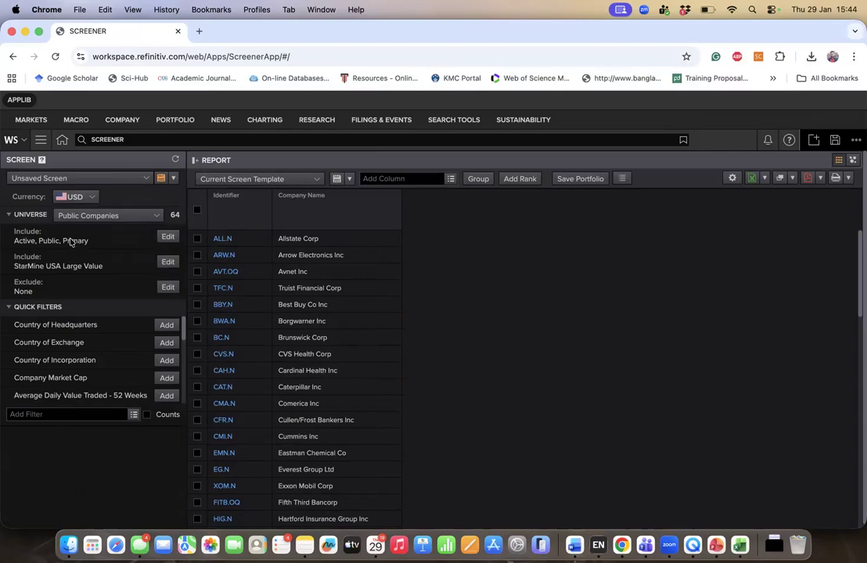
Add a GICS Industry Name quick filter set to Include, with all sectors selected
scroll(78, 282, "down", 1)
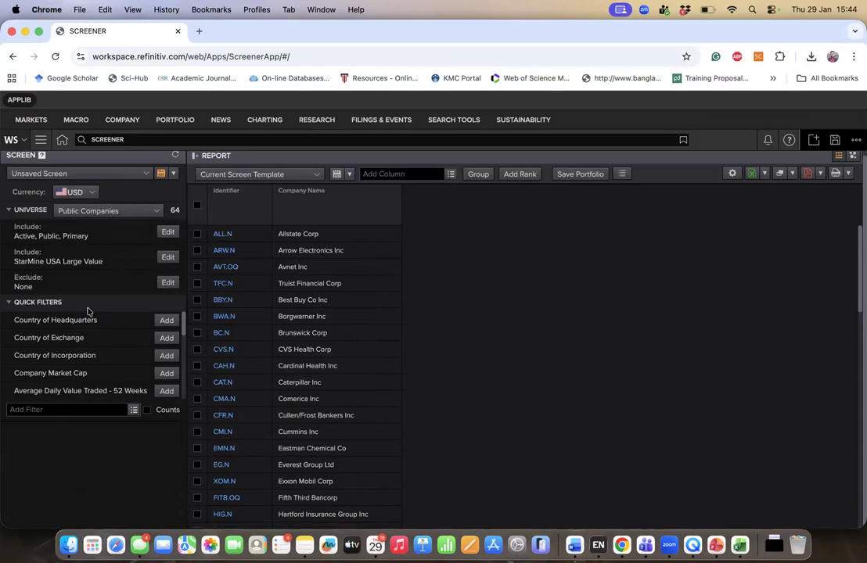
scroll(92, 368, "down", 1)
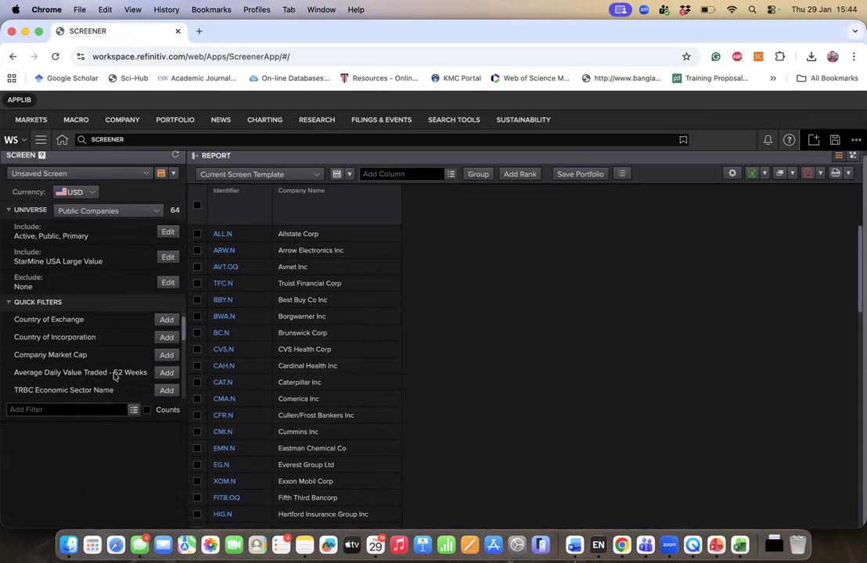
scroll(115, 376, "down", 4)
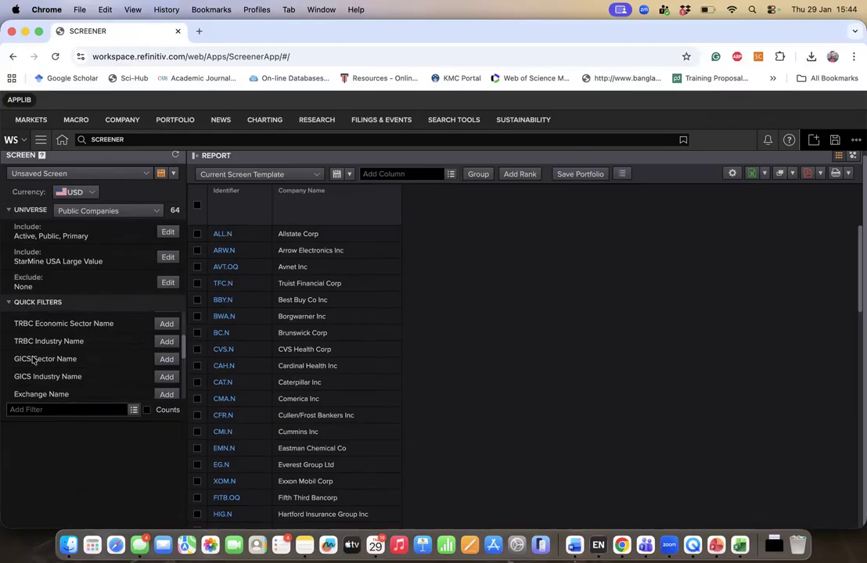
scroll(62, 378, "down", 1)
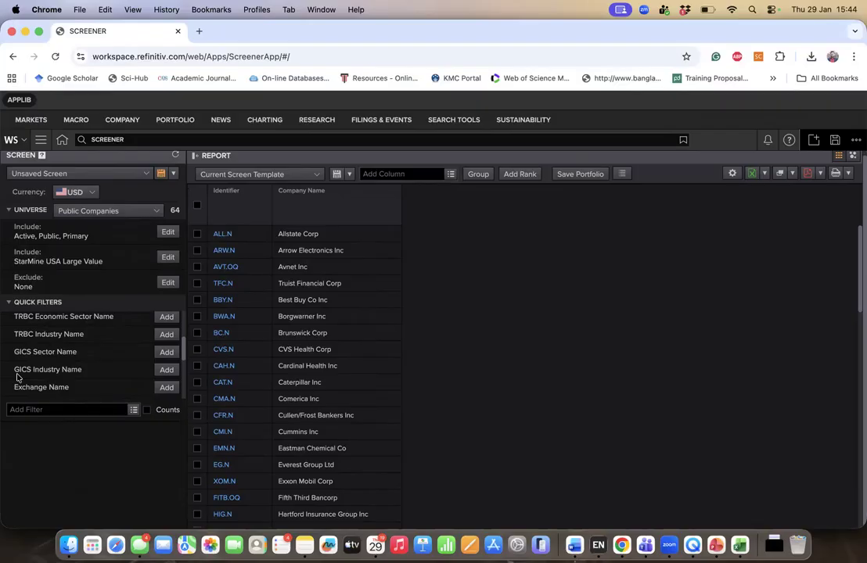
left_click(166, 371)
scroll(316, 456, "down", 5)
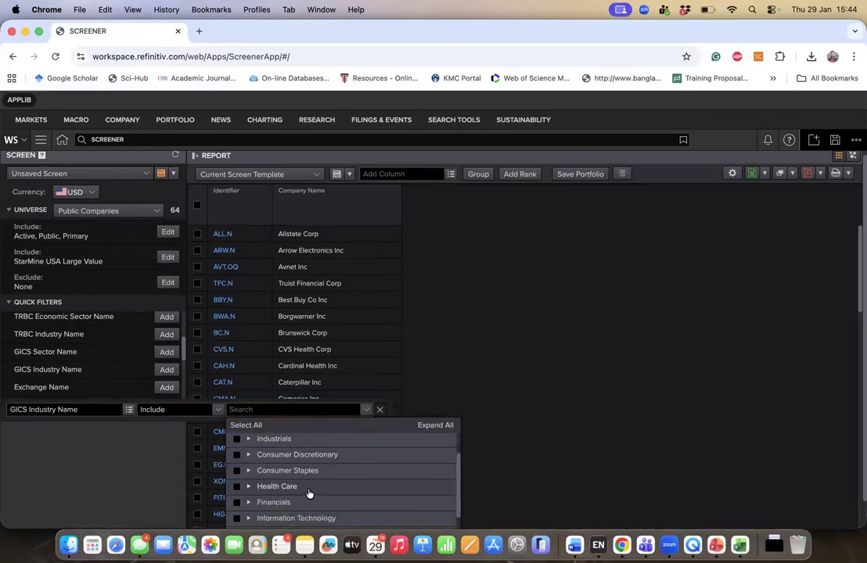
left_click(243, 430)
Deselect Financials in the GICS Industry Name filter, apply it, and review the filtered companies
scroll(291, 292, "down", 3)
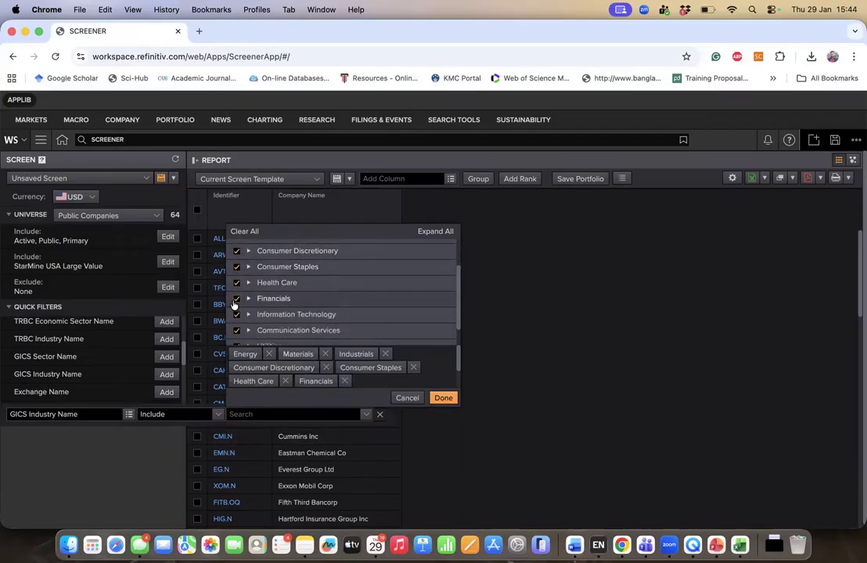
scroll(244, 303, "up", 3)
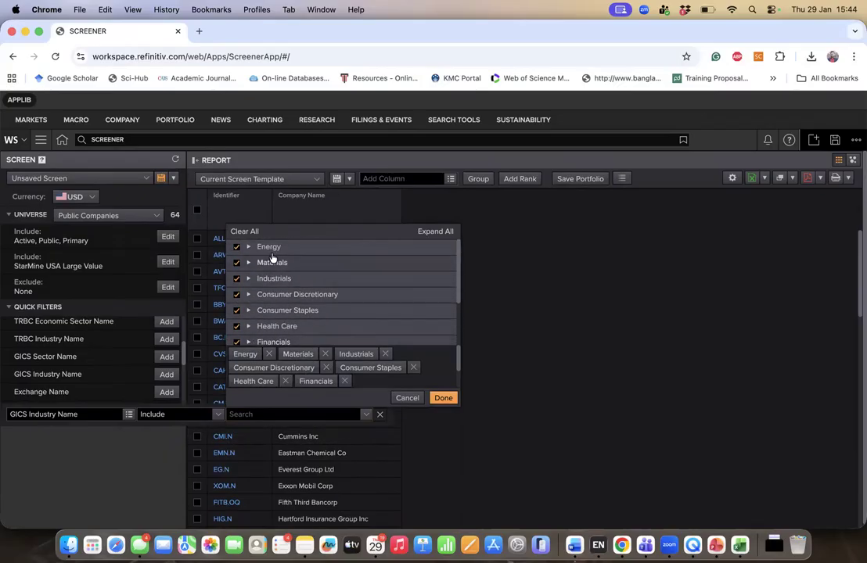
scroll(257, 311, "down", 3)
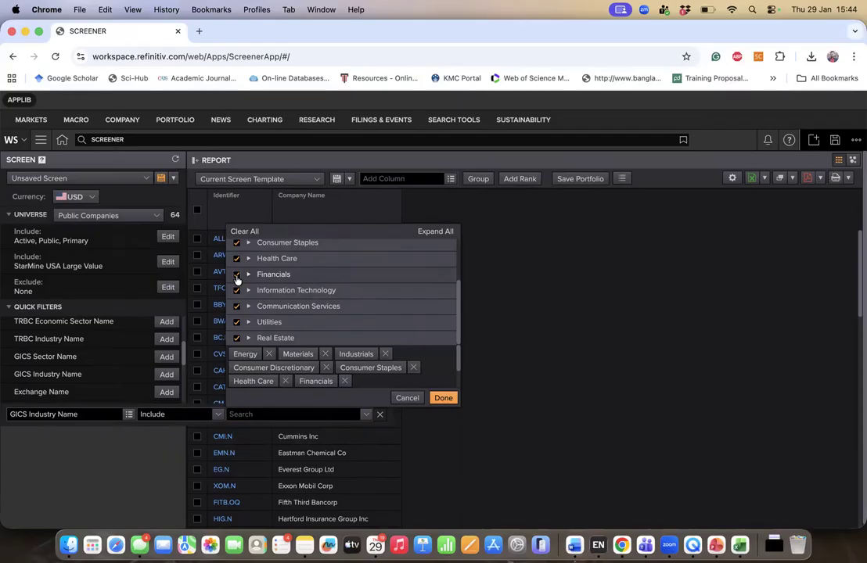
left_click(237, 276)
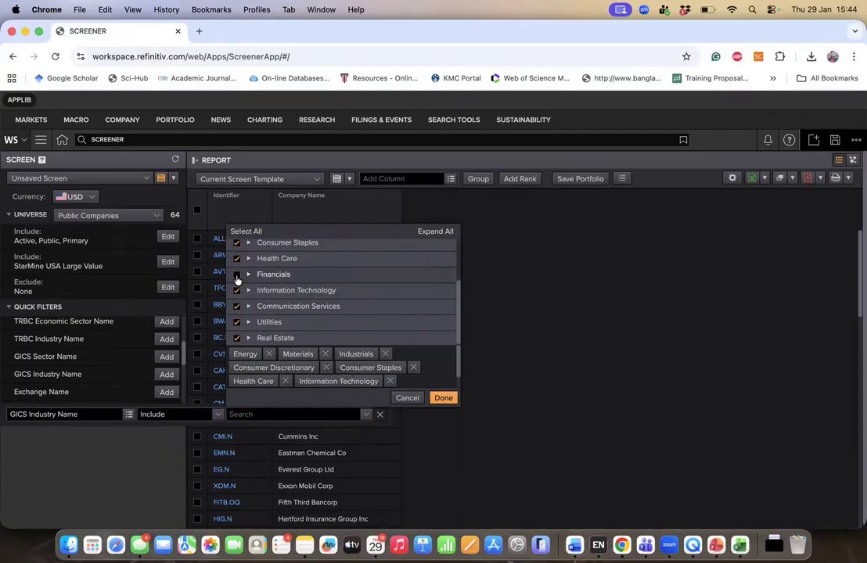
left_click(442, 399)
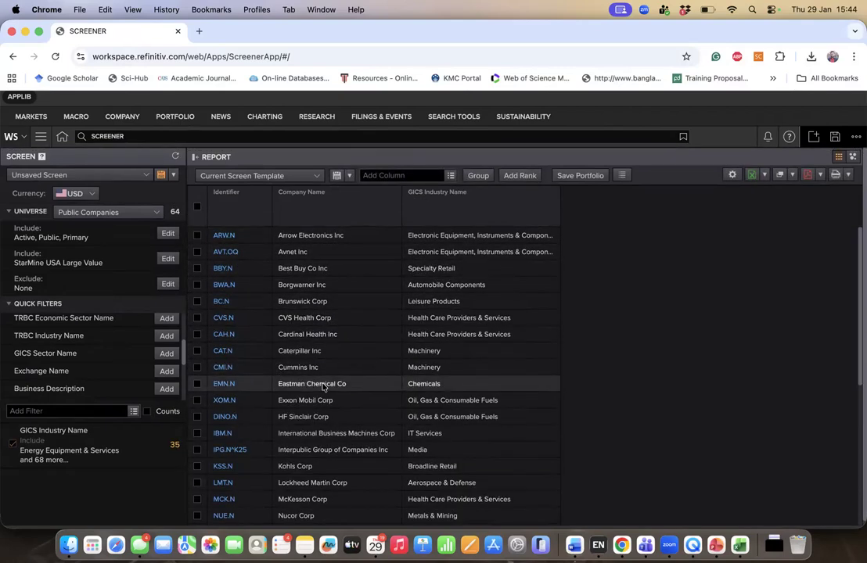
scroll(323, 388, "down", 1)
scroll(360, 369, "up", 1)
scroll(375, 413, "down", 1)
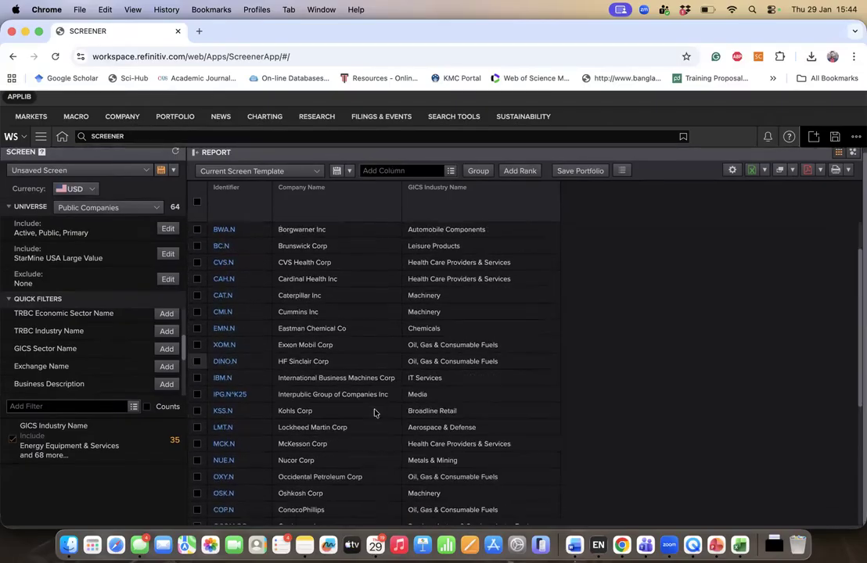
scroll(374, 413, "down", 5)
scroll(374, 412, "up", 6)
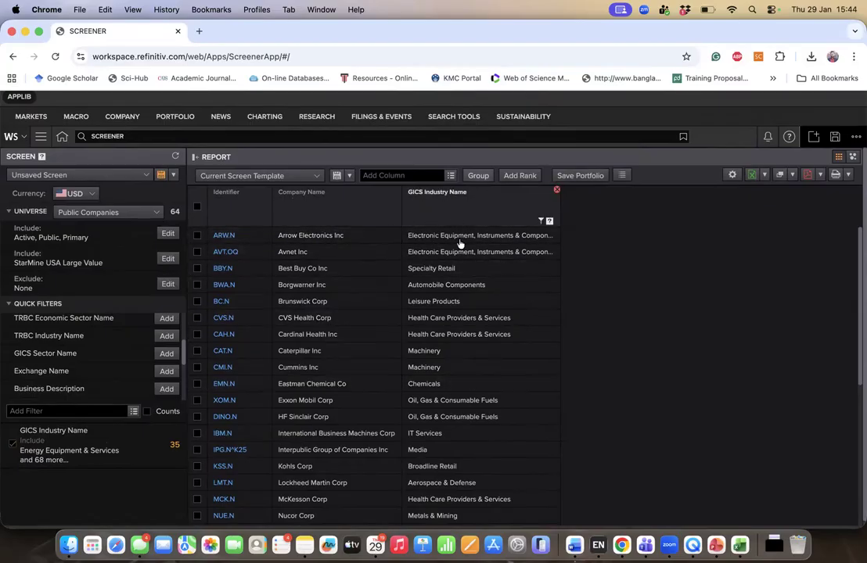
Find "isin" in the data item library and add ISIN Code as a report column
mouse_move(469, 223)
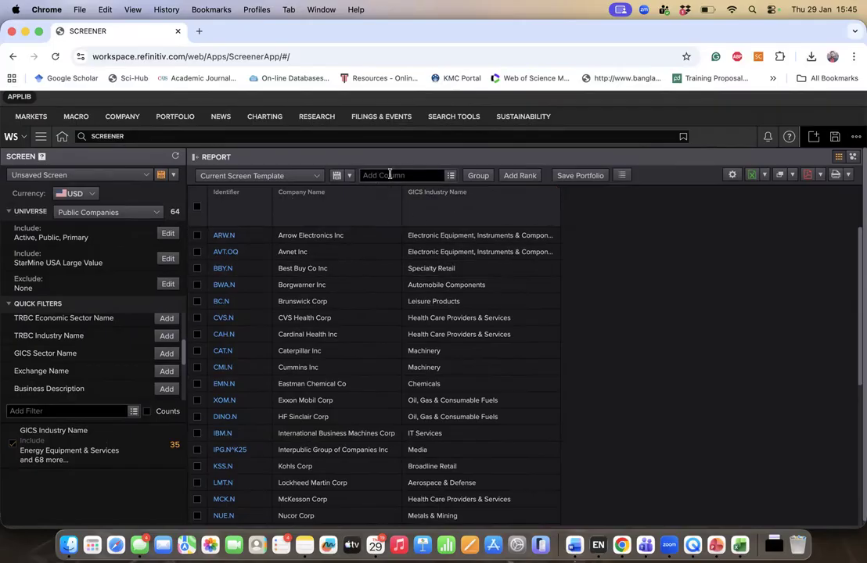
left_click(450, 176)
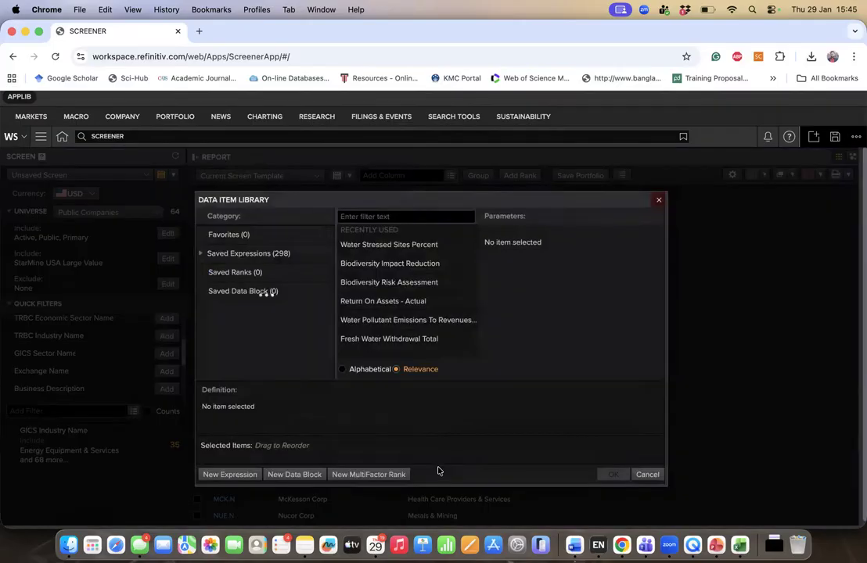
left_click(358, 216)
type("i")
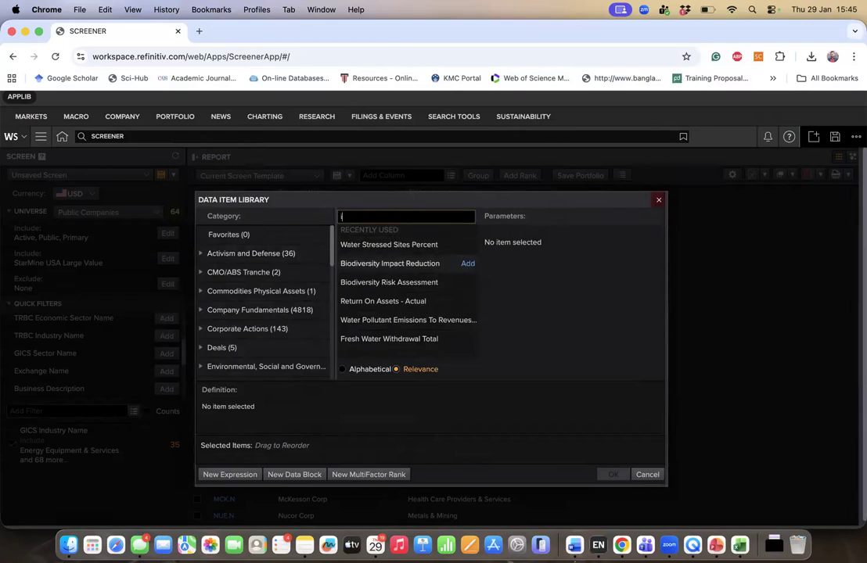
type("sin")
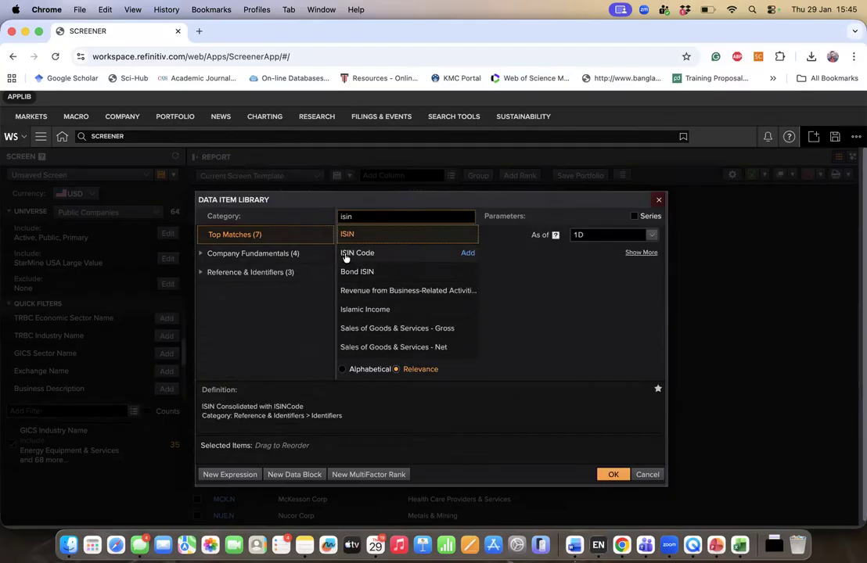
left_click(468, 253)
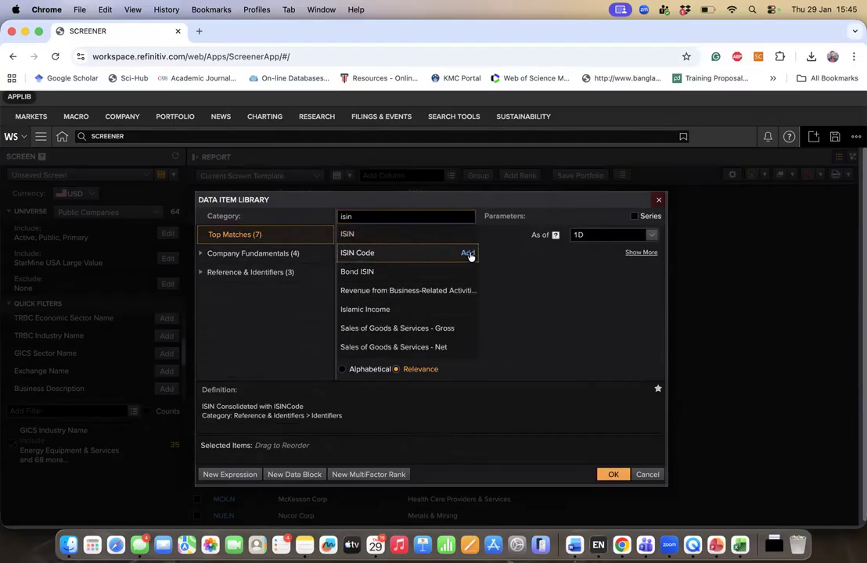
left_click(610, 474)
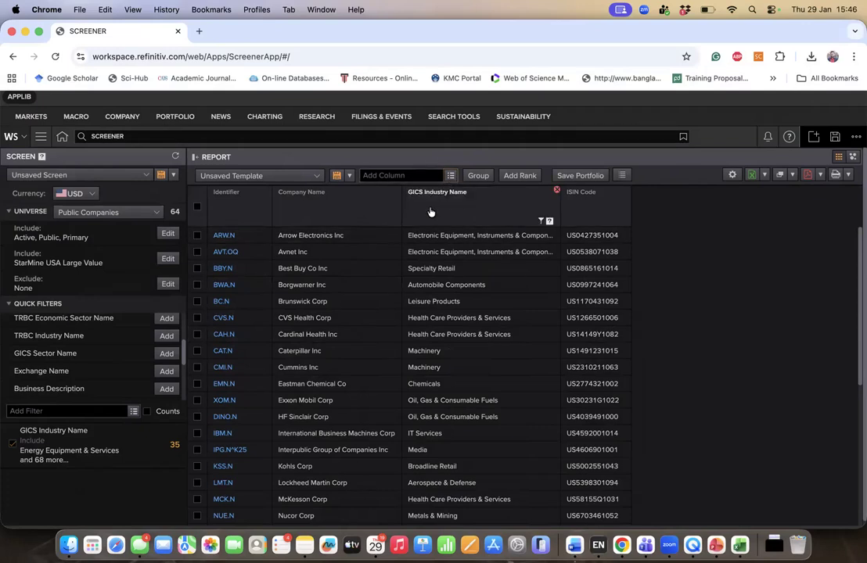
Find "esg" in the data item library and select the ESG Score item
left_click(450, 182)
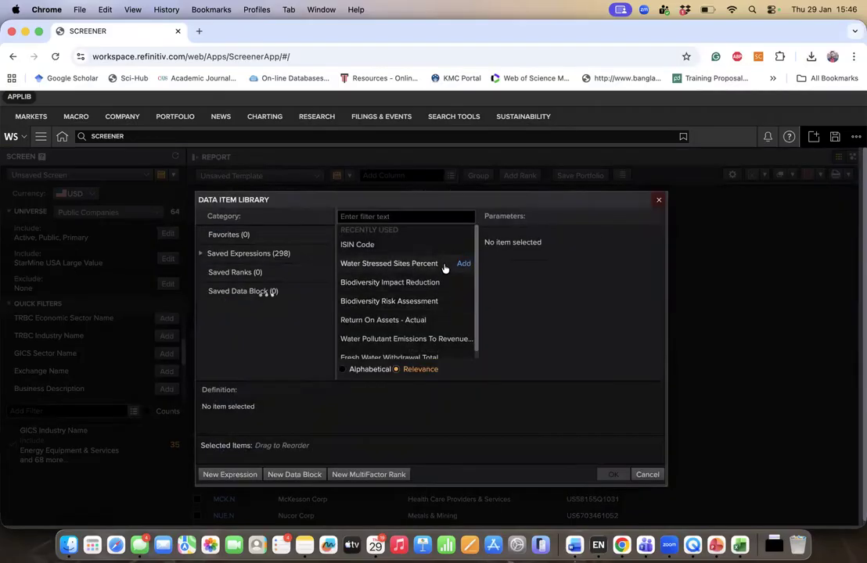
left_click(388, 216)
type("esg")
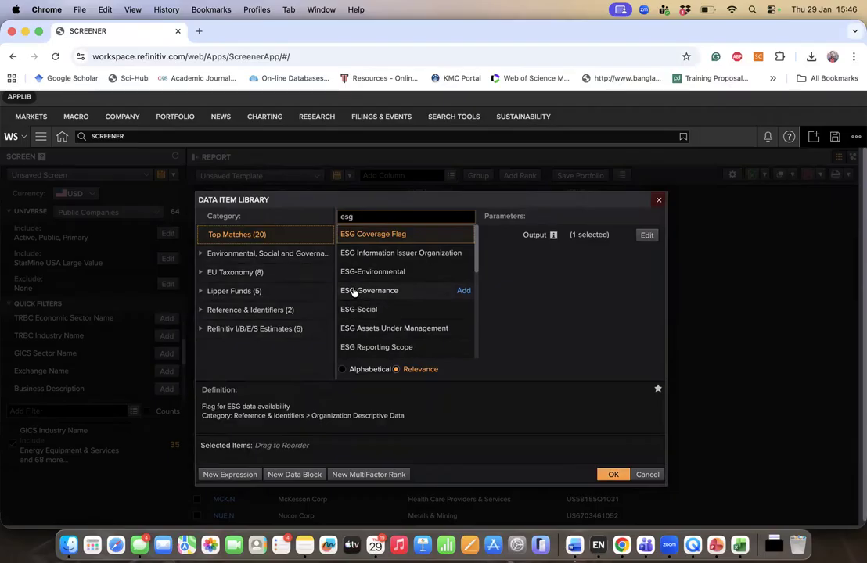
scroll(369, 317, "down", 3)
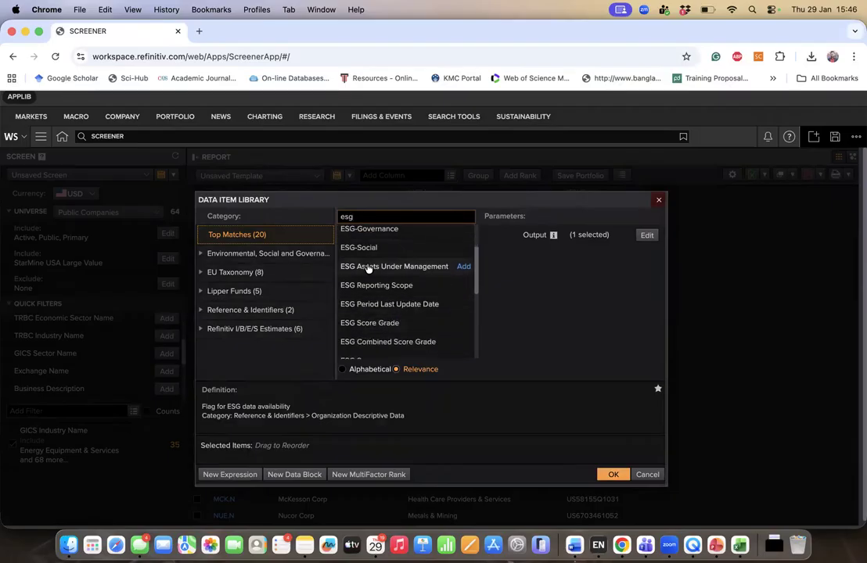
scroll(368, 329, "down", 1)
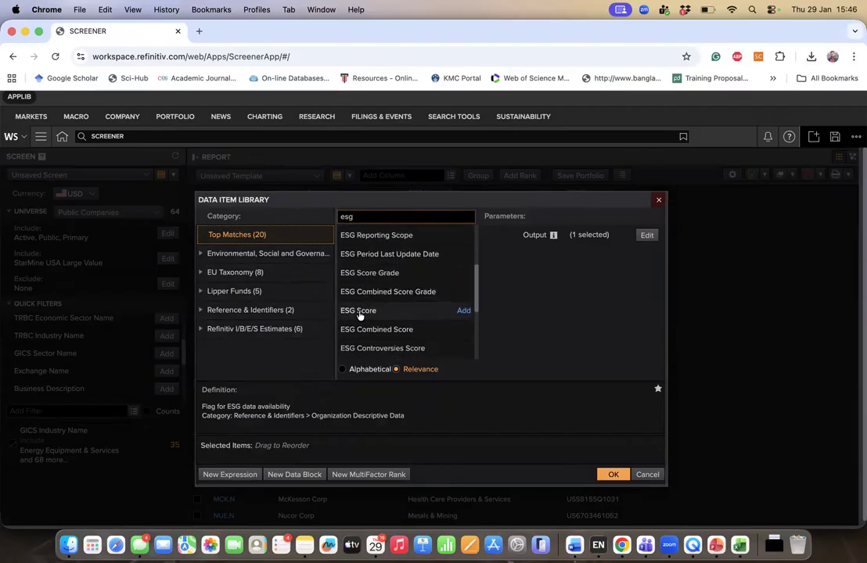
left_click(360, 313)
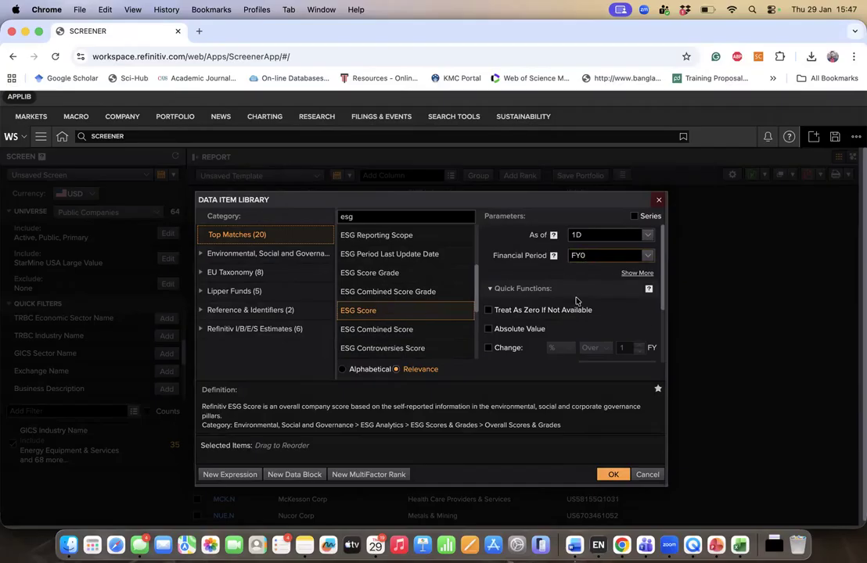
Set the ESG Score's financial period to FY2024, add it as a report column, and review the companies' scores
key("BackSpace")
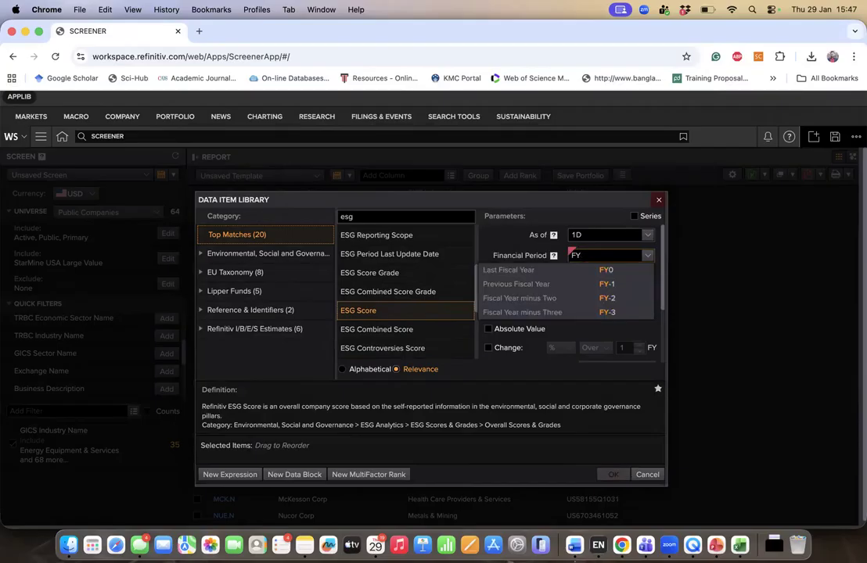
type("2024")
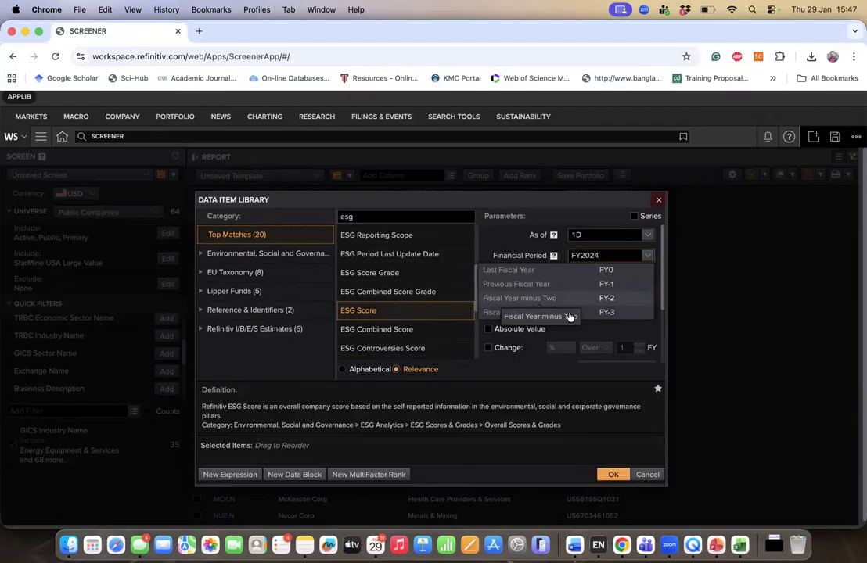
left_click(508, 246)
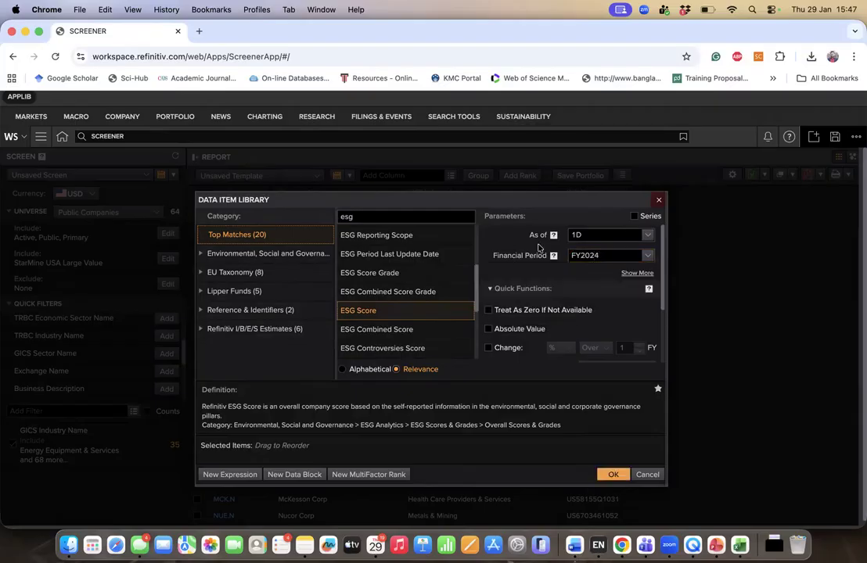
left_click(614, 475)
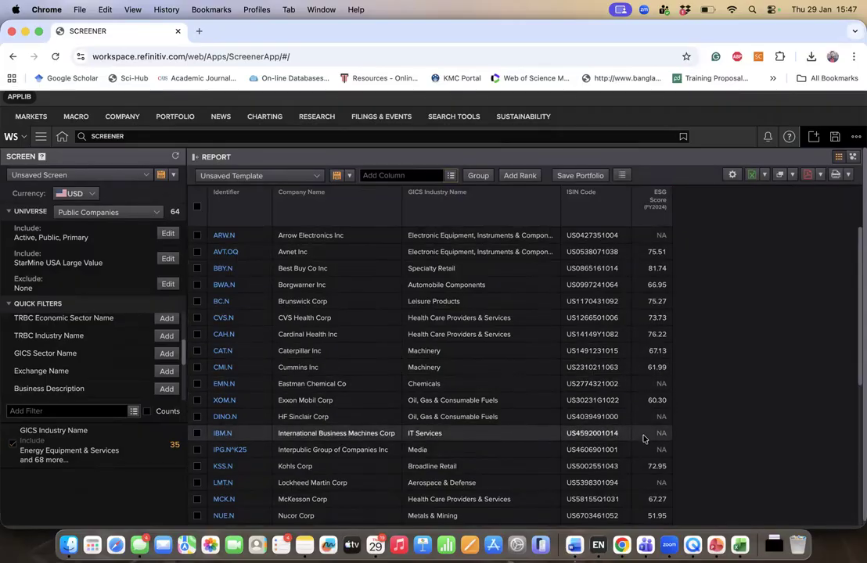
scroll(644, 438, "down", 10)
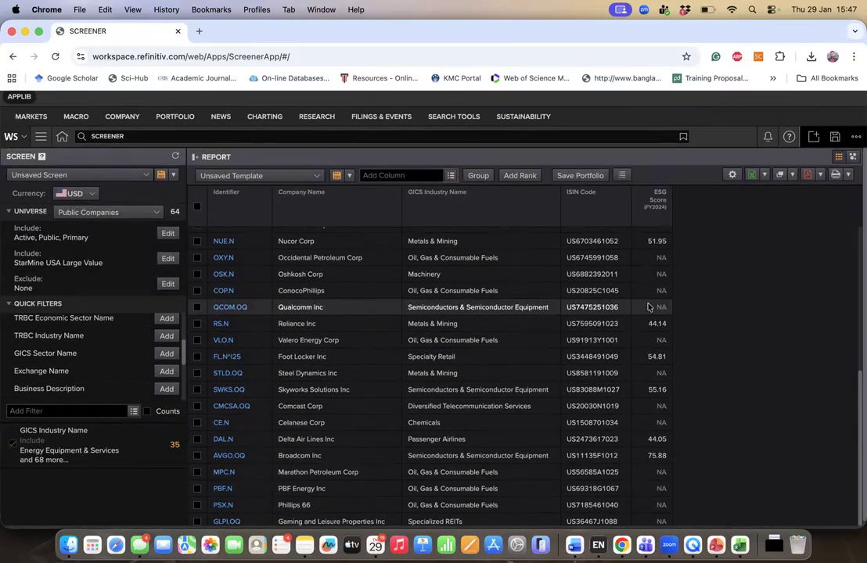
scroll(648, 284, "up", 10)
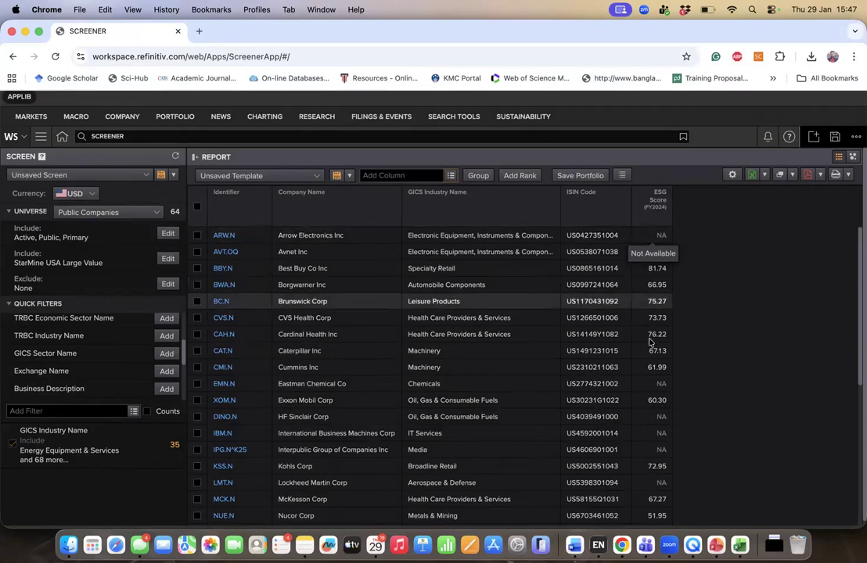
scroll(653, 413, "down", 8)
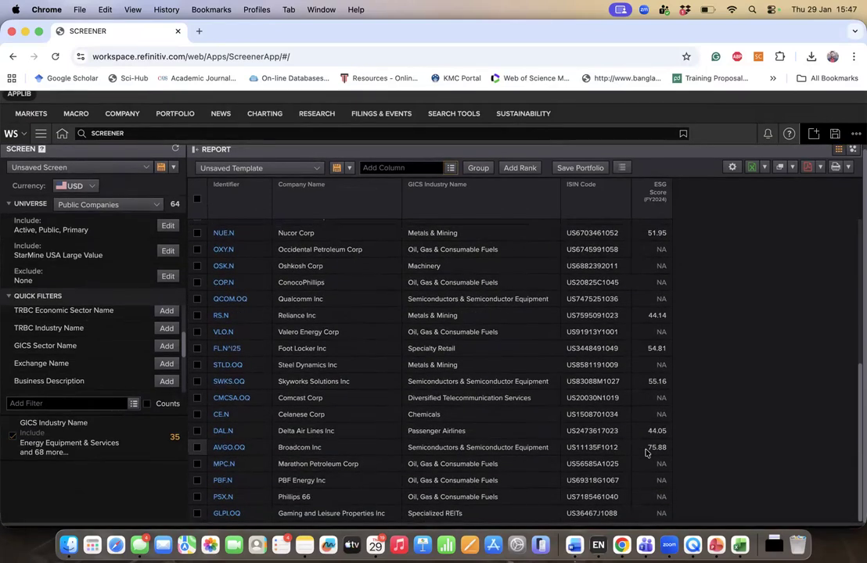
scroll(646, 453, "up", 8)
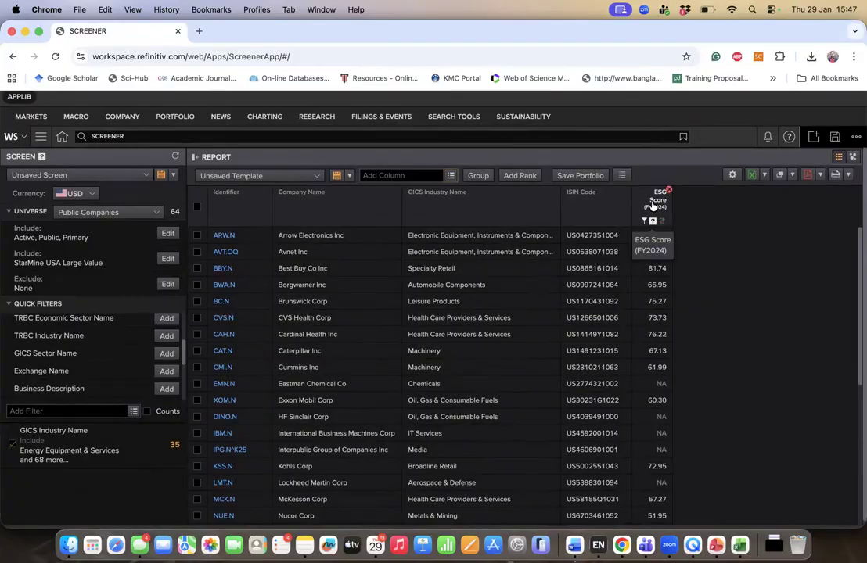
Find "roa" in the data item library, select Return On Assets - Actual, and read its definition
left_click(453, 177)
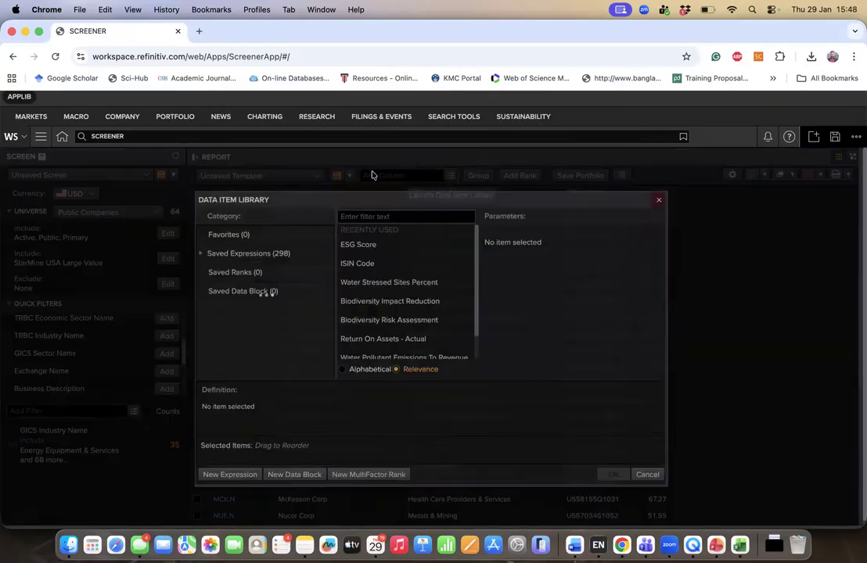
type("roa")
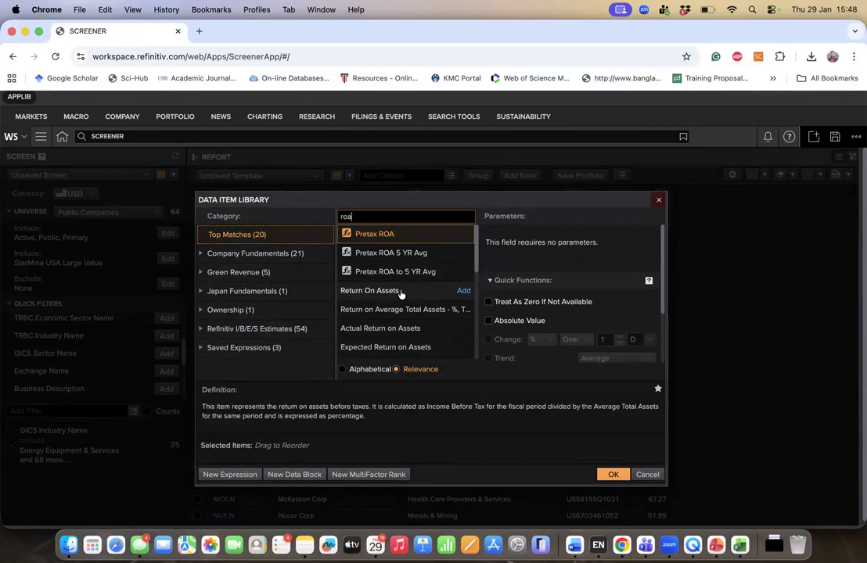
scroll(397, 330, "down", 5)
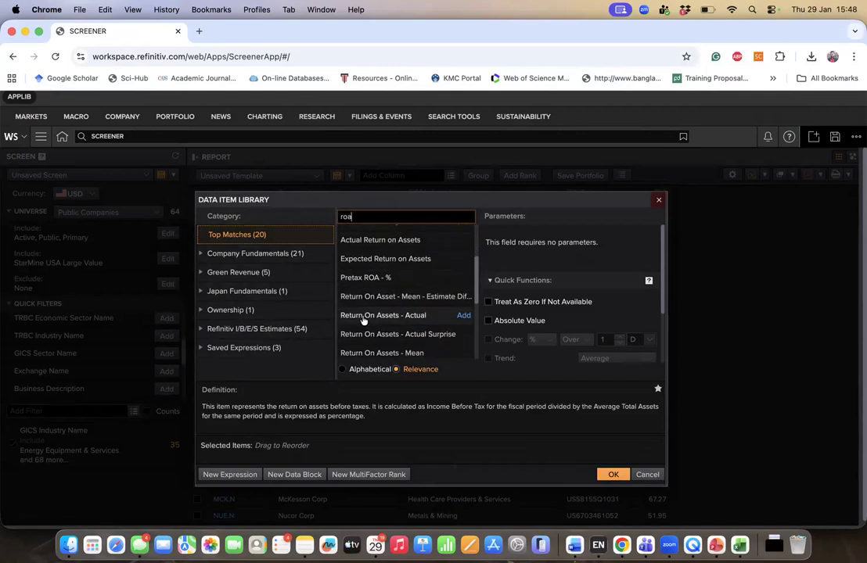
left_click(393, 318)
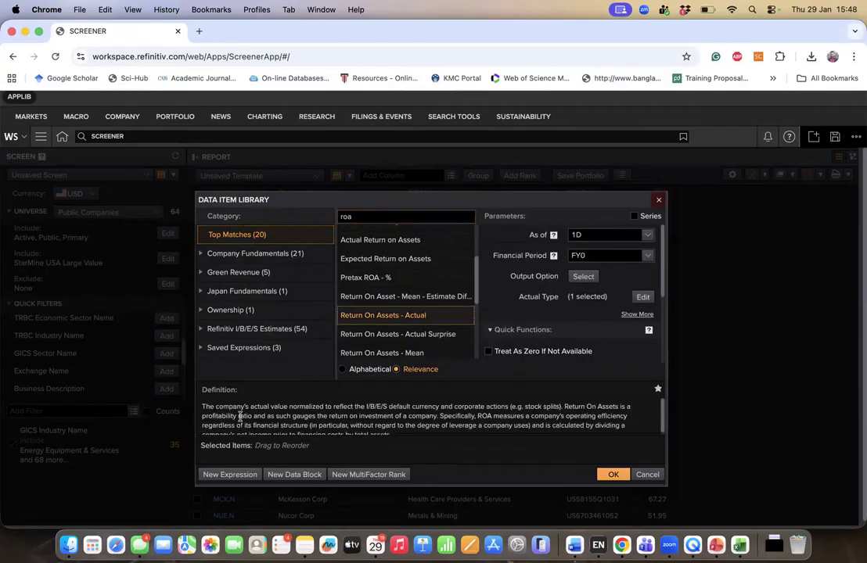
scroll(332, 426, "down", 1)
scroll(332, 431, "up", 1)
Set the financial period of Return On Assets - Actual to FY2024 and add it as a report column
left_click(596, 255)
key("BackSpace")
type("2024")
left_click(509, 239)
left_click(613, 474)
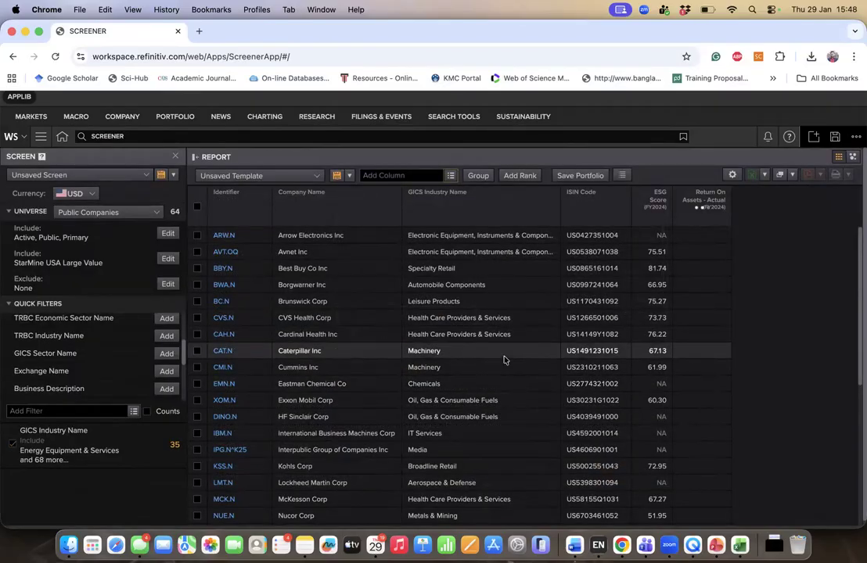
Find "roe" in the data item library and select Return On Equity - Actual
left_click(451, 176)
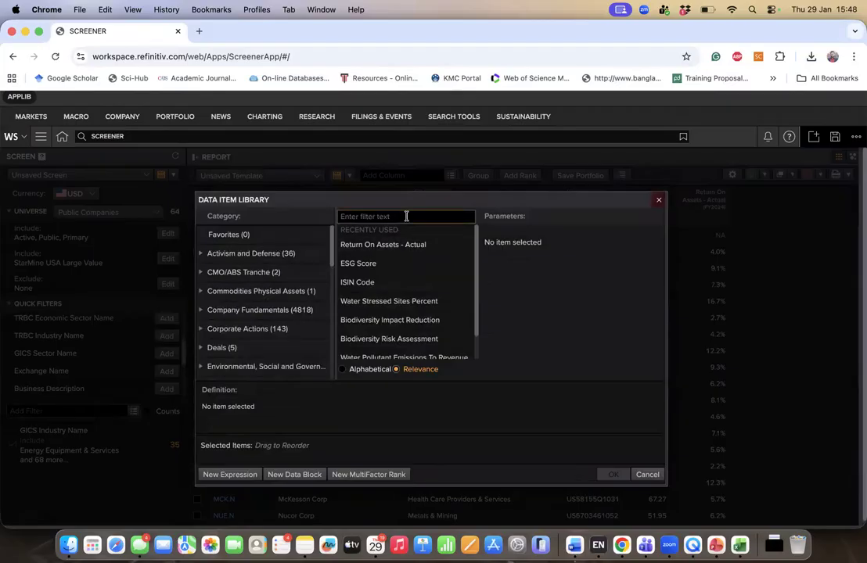
type("ro")
left_click(415, 305)
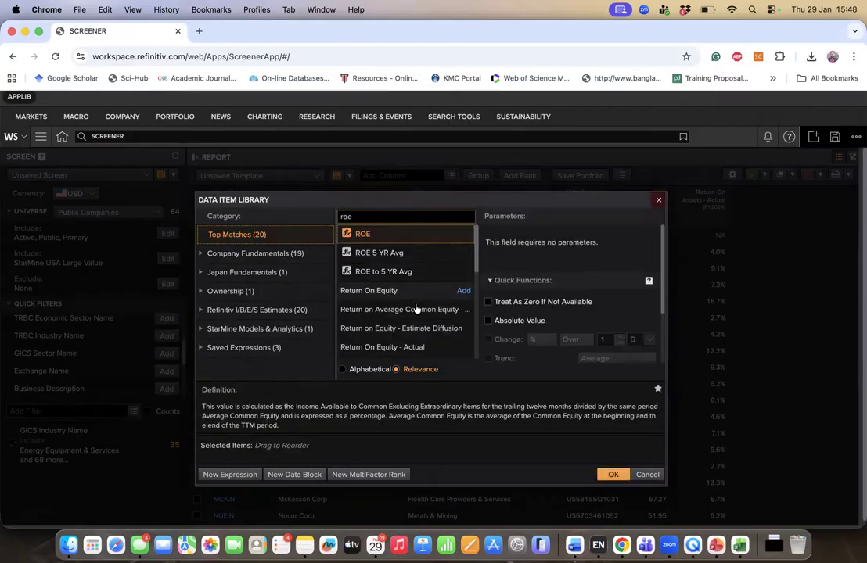
scroll(413, 317, "down", 2)
scroll(413, 317, "down", 1)
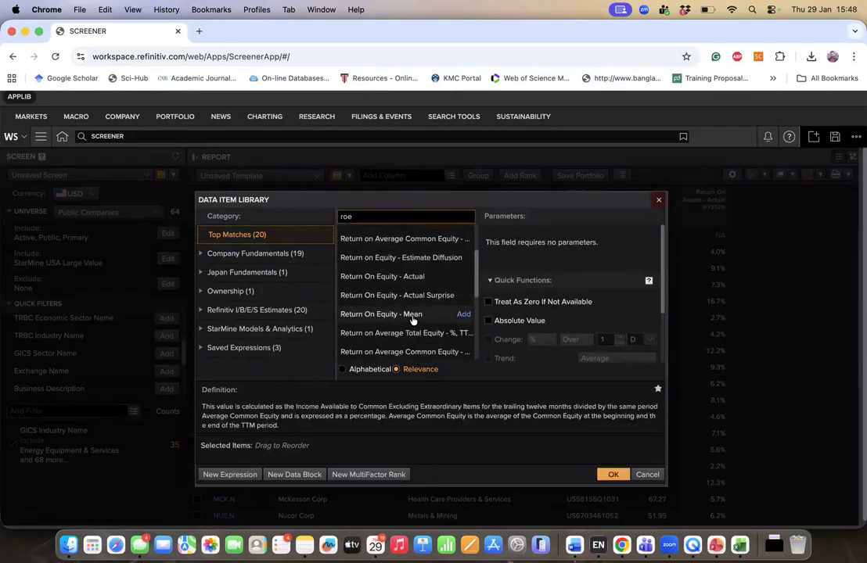
left_click(378, 279)
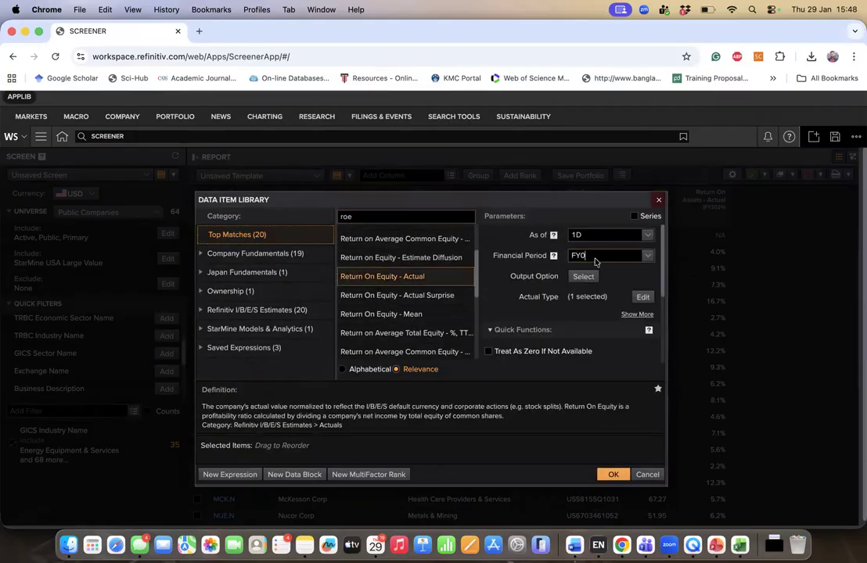
Set the financial period of Return On Equity - Actual to FY2024 and add it as a report column
key("BackSpace")
type("2024")
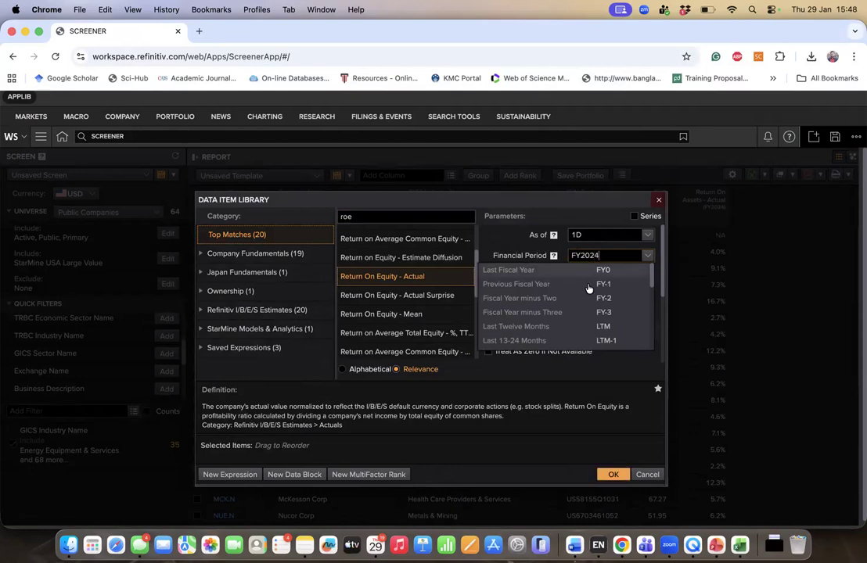
key("Return")
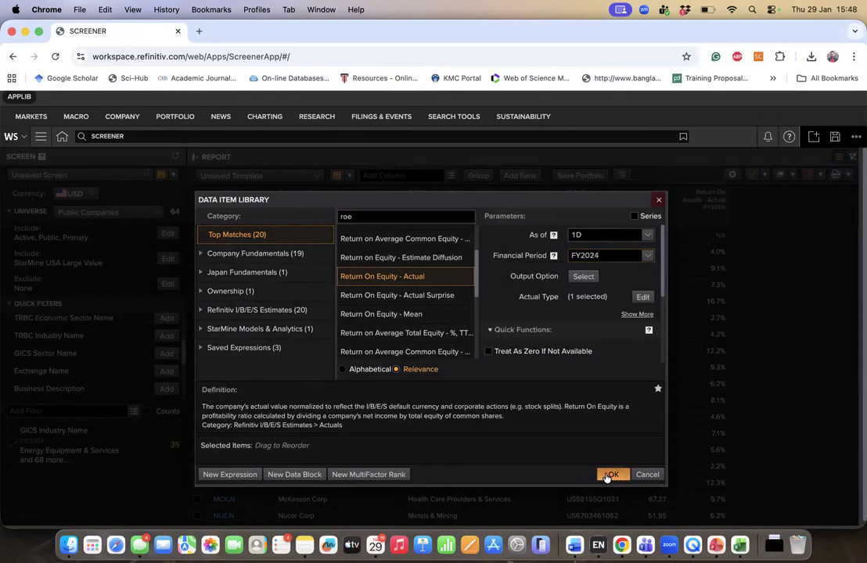
left_click(609, 475)
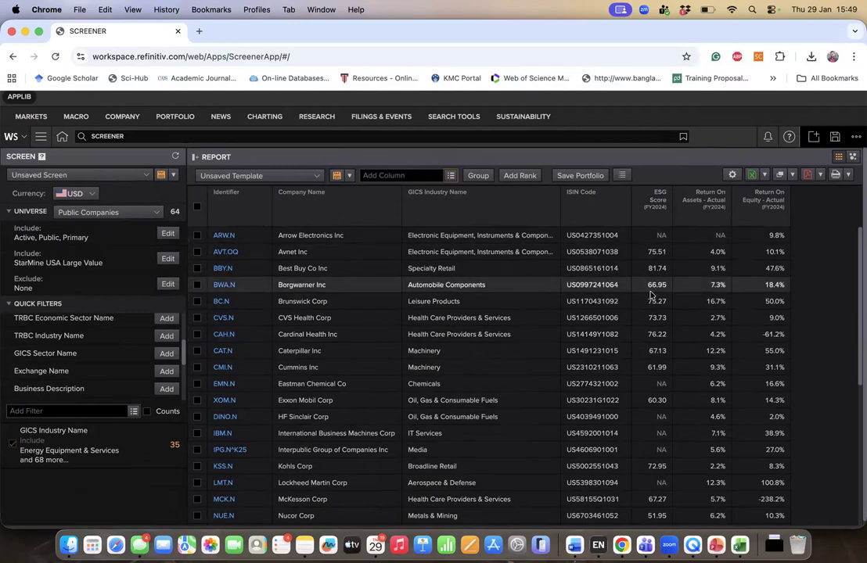
Search the data item library for "leverage" and look through the matching items
left_click(452, 175)
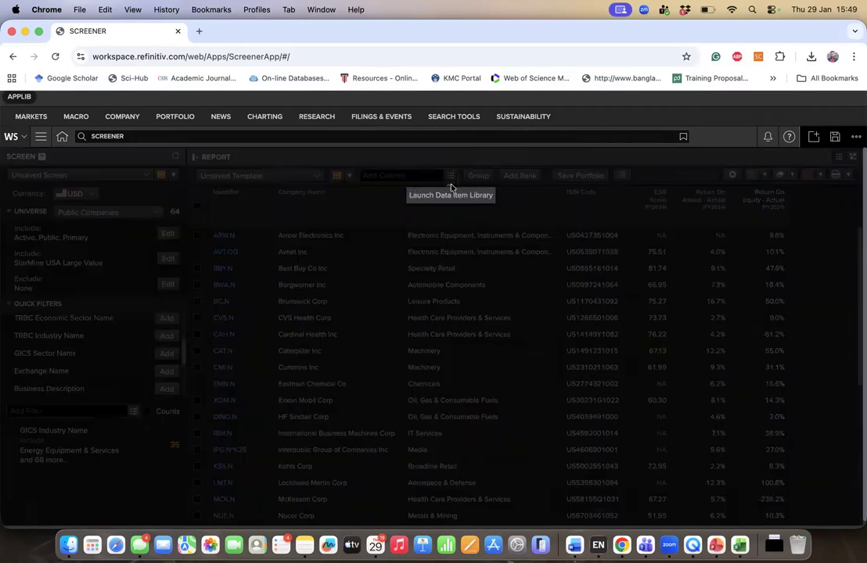
type("t")
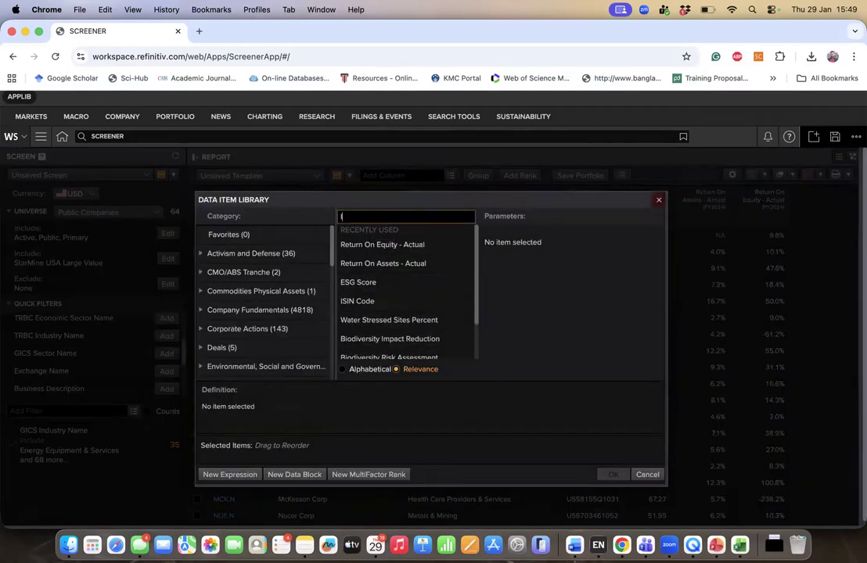
type("ever")
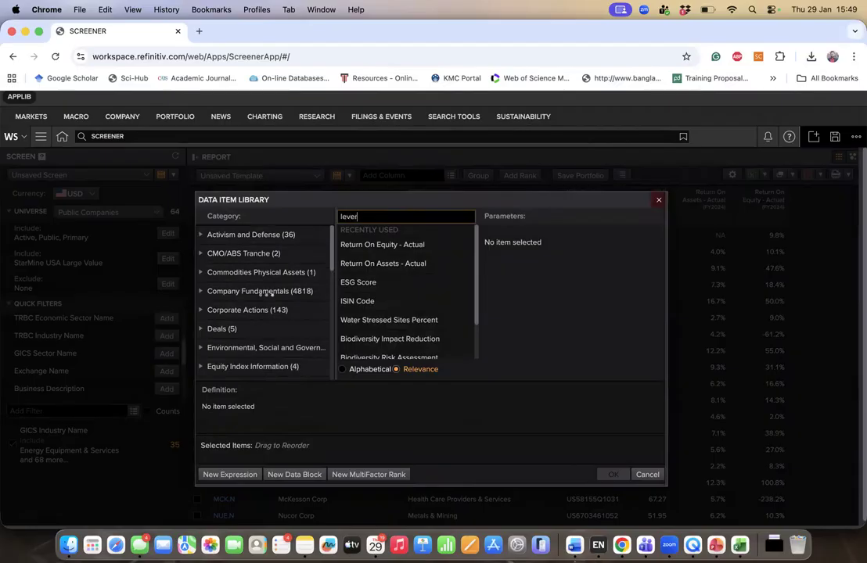
type("age")
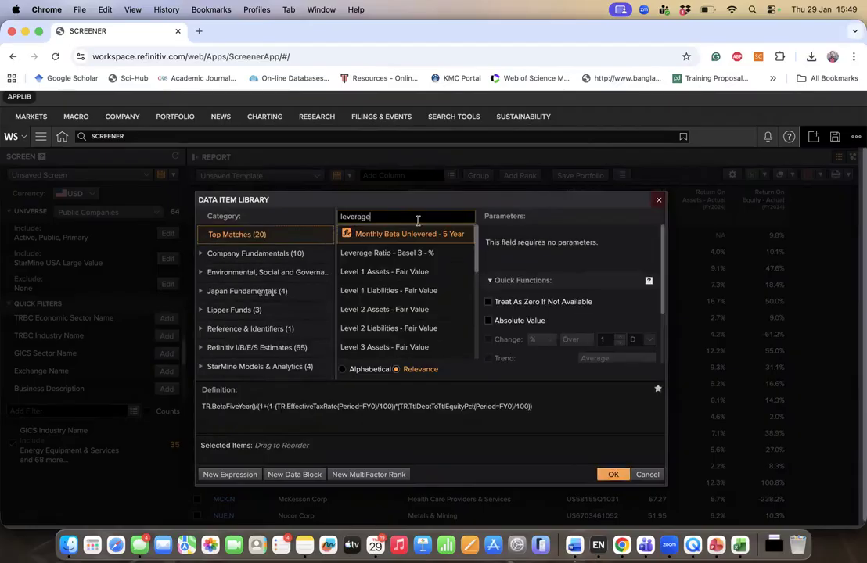
scroll(365, 309, "down", 2)
scroll(365, 310, "down", 8)
scroll(365, 306, "down", 1)
Change the library search to "debt to equity" and select Total Debt Percentage of Total Equity
key("BackSpace")
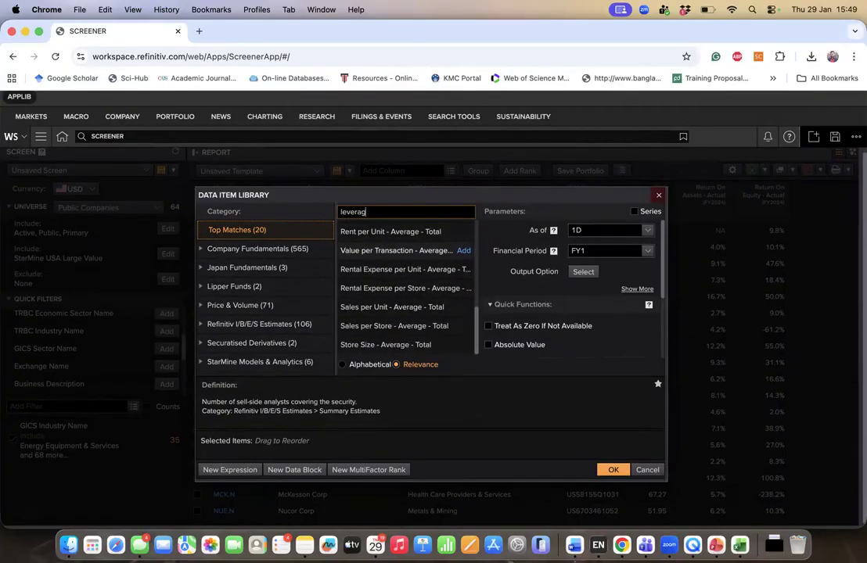
key("BackSpace")
key("BackSpace")
type("debt to eq")
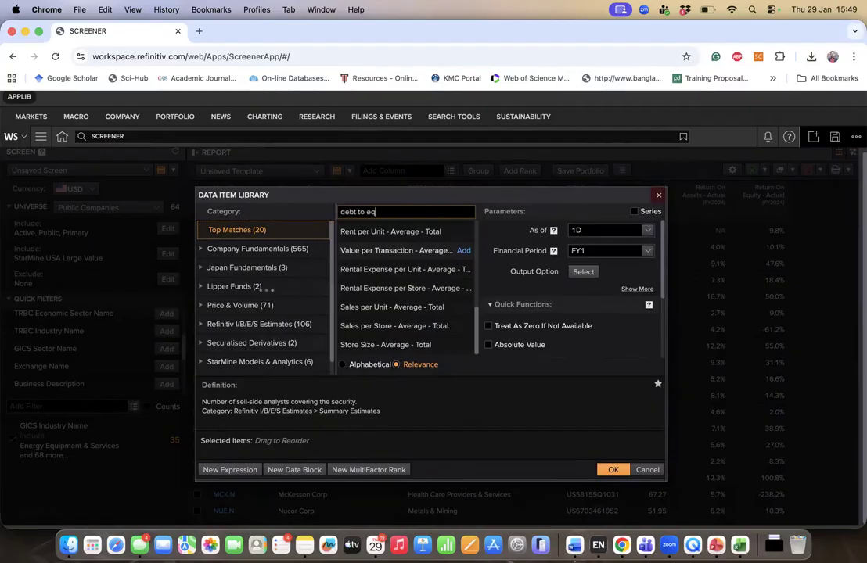
type("uity")
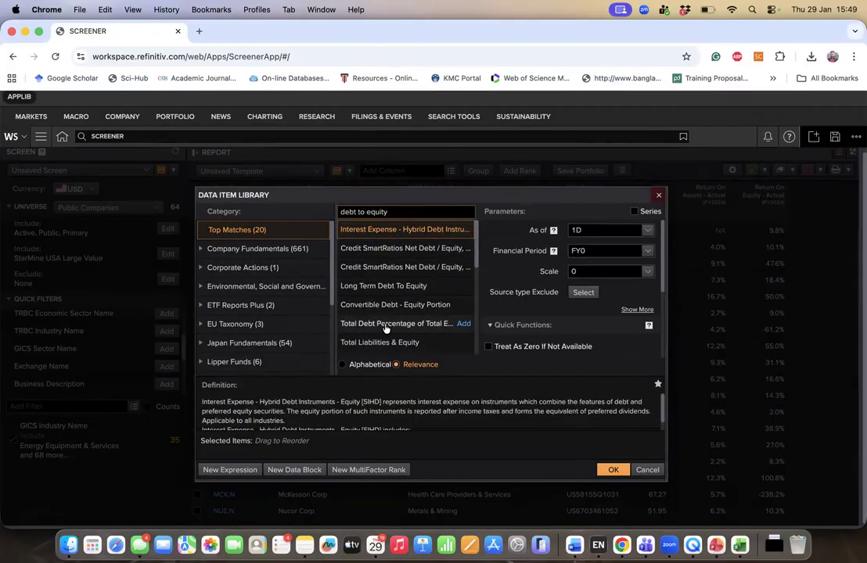
left_click(392, 324)
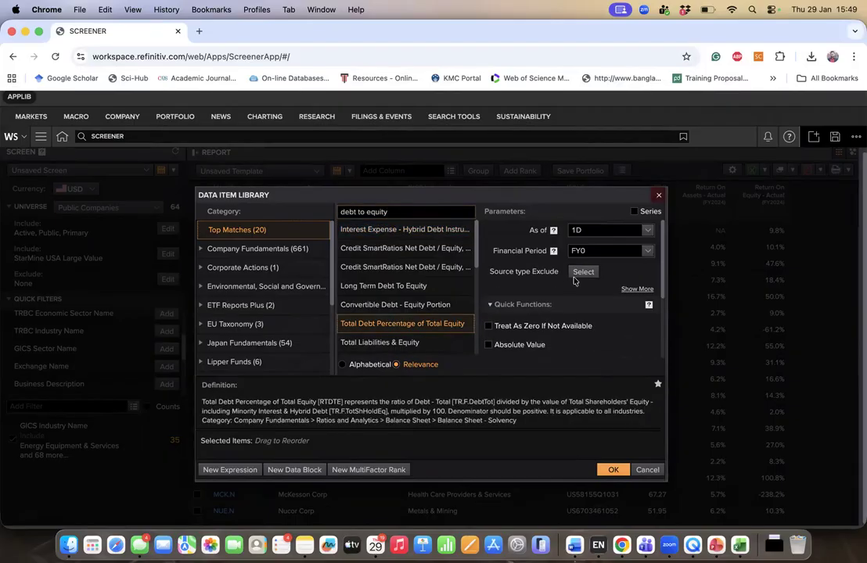
Set the financial period of Total Debt Percentage of Total Equity to FY2024 and add it as a report column
left_click(594, 252)
key("BackSpace")
type("2024")
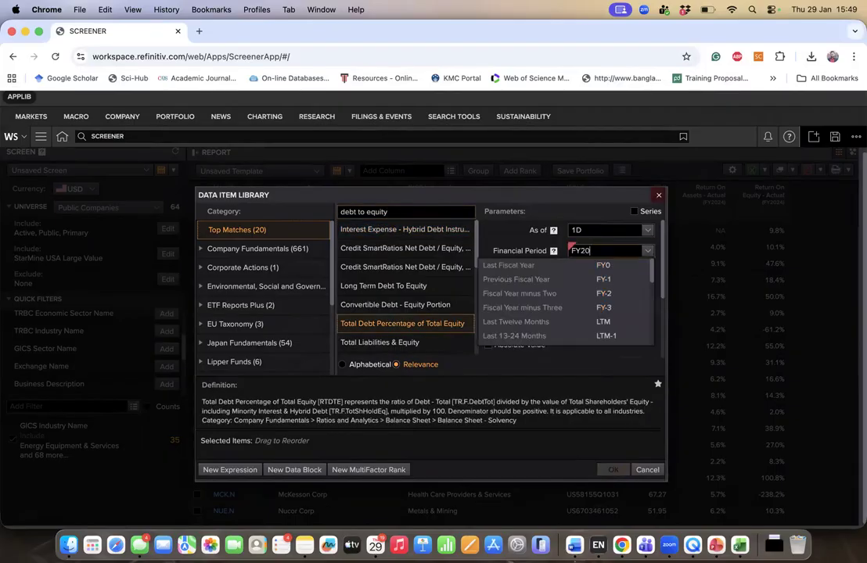
left_click(612, 469)
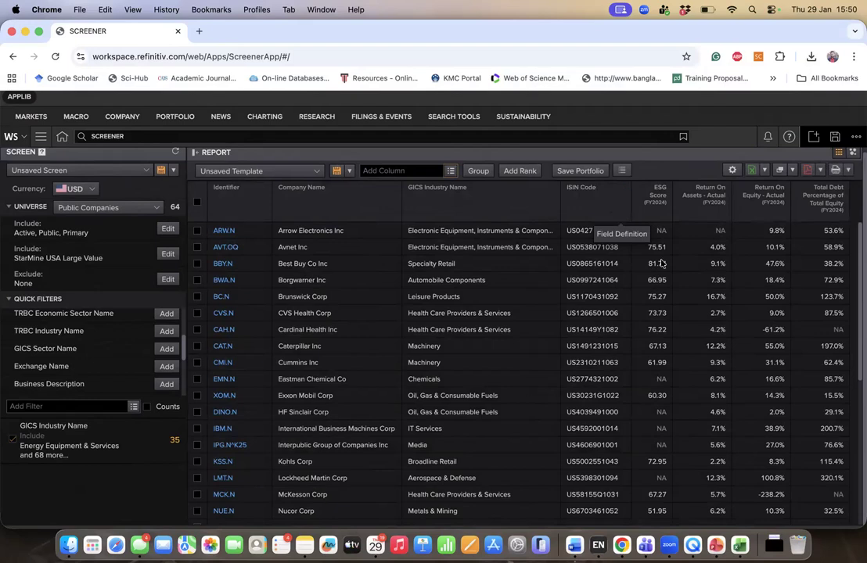
Search the data item library for "total assets" and select Total Assets - Actual
left_click(450, 171)
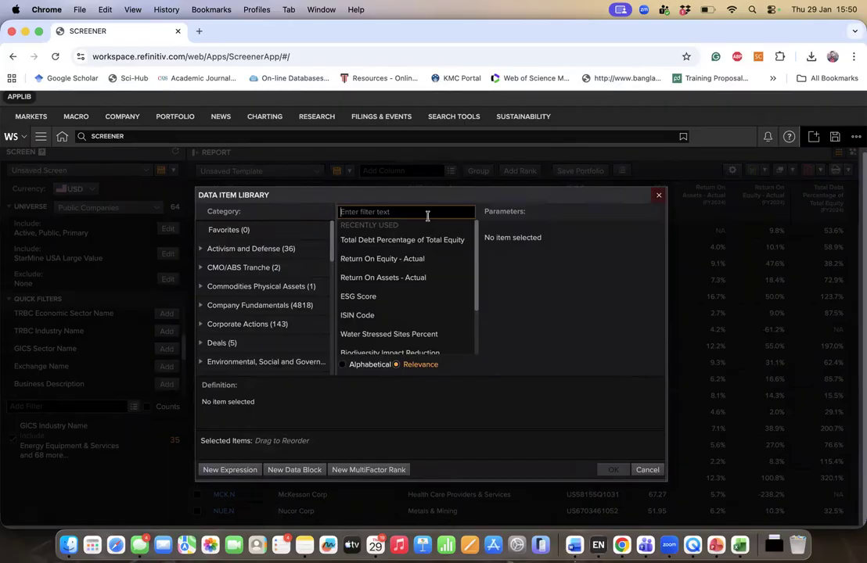
type("tota")
scroll(267, 289, "down", 1)
type("al assets")
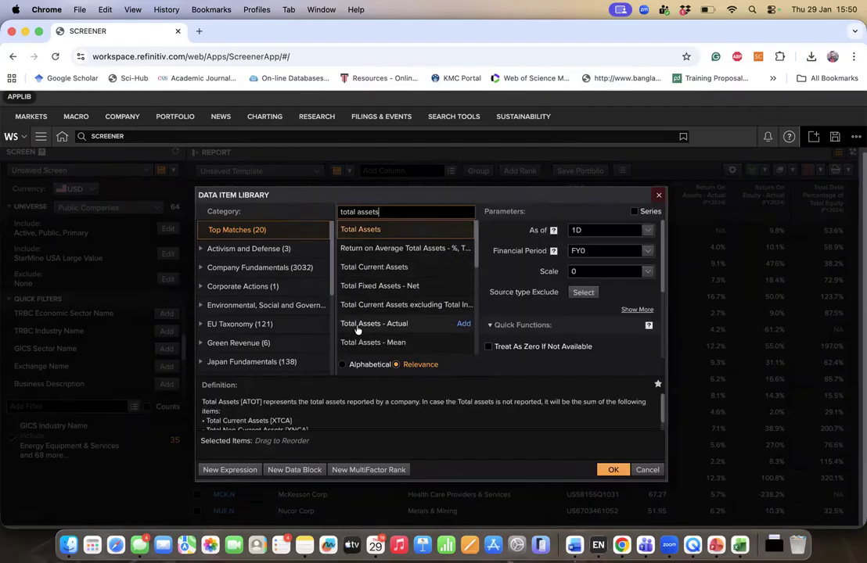
left_click(371, 322)
Set the financial period of Total Assets - Actual to FY2024 and add it as a report column
left_click(599, 249)
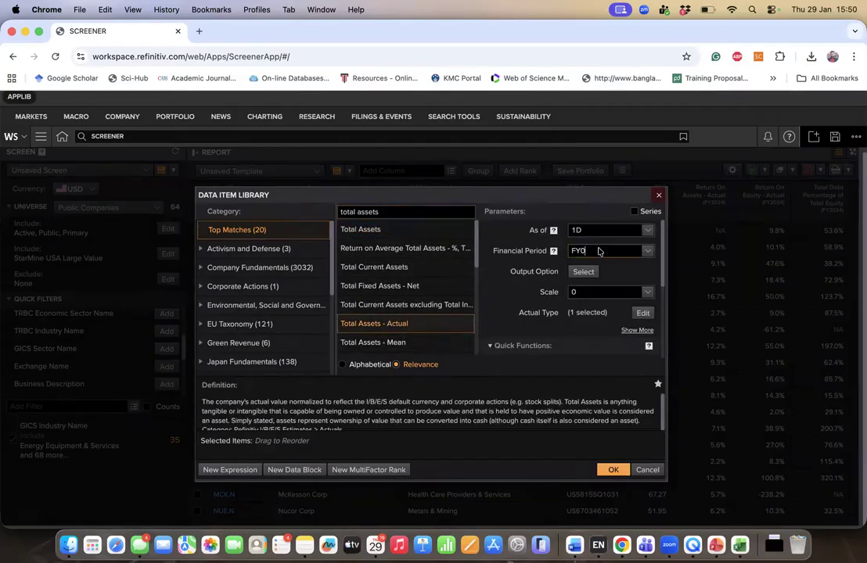
key("BackSpace")
type("2024")
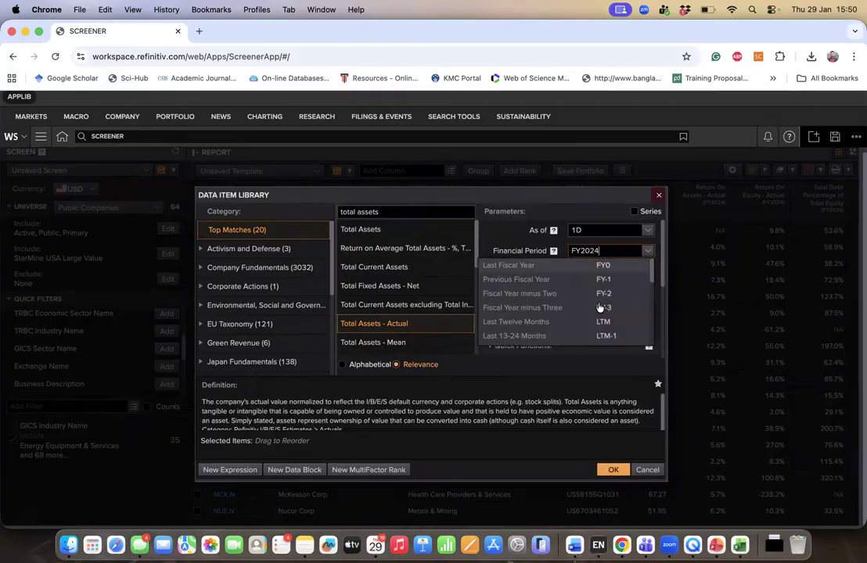
left_click(571, 412)
left_click(613, 470)
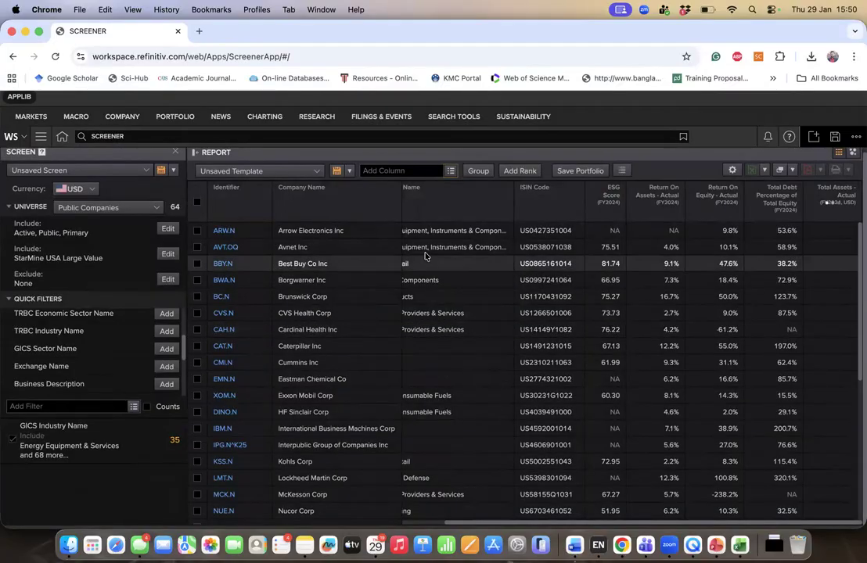
Search the data item library for "current ratio" to bring up the Current Ratio item
left_click(450, 173)
left_click(391, 211)
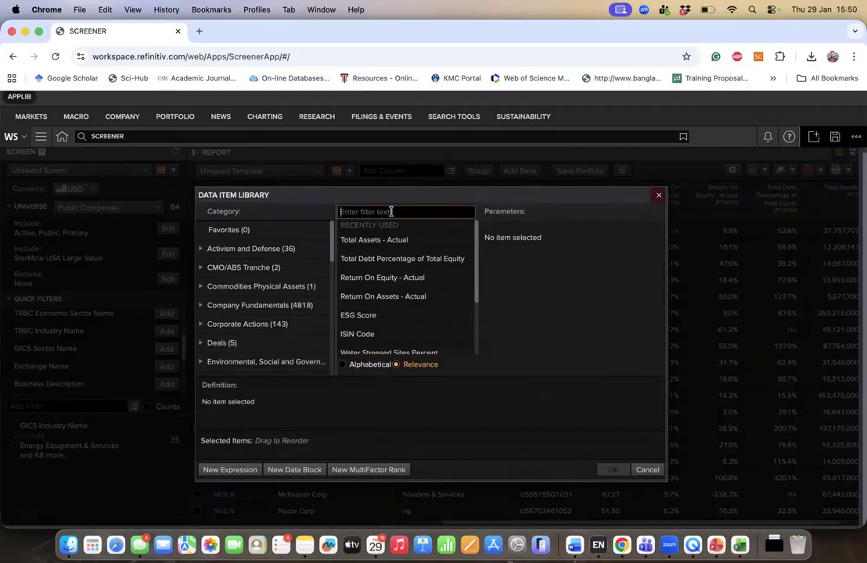
type("cu")
scroll(266, 289, "down", 1)
type("rrent ra")
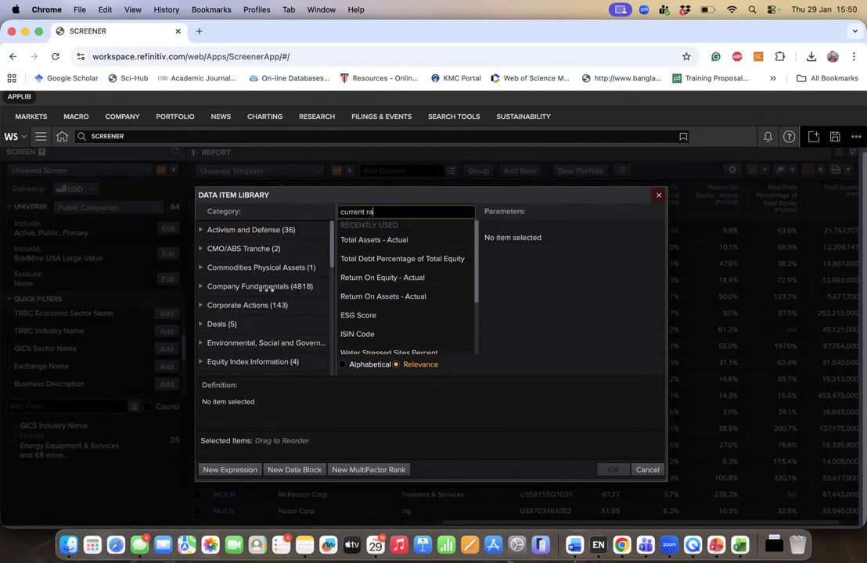
type("tio")
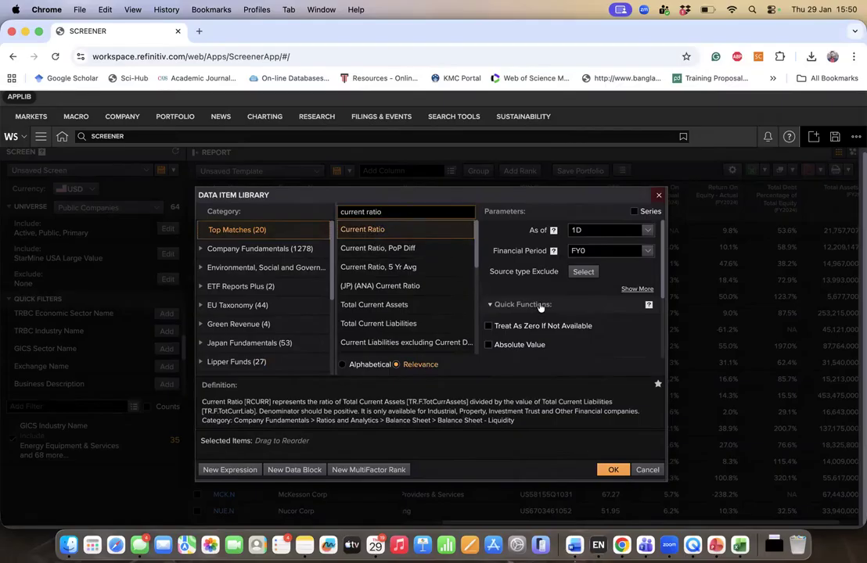
Set the financial period of Current Ratio to FY2024 and add it as a report column
left_click(594, 250)
key("BackSpace")
type("2024")
left_click(612, 470)
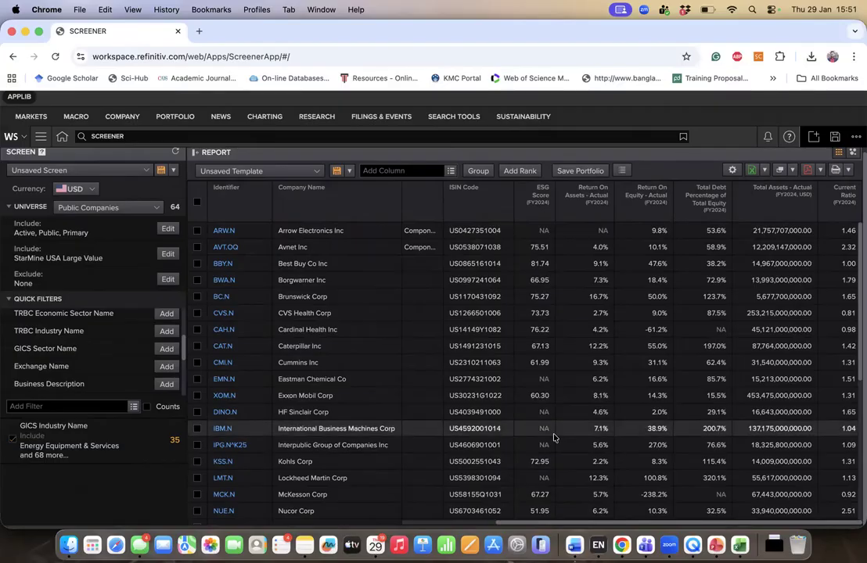
Export the whole report to Excel as values and open the downloaded GridExport workbook
left_click(766, 173)
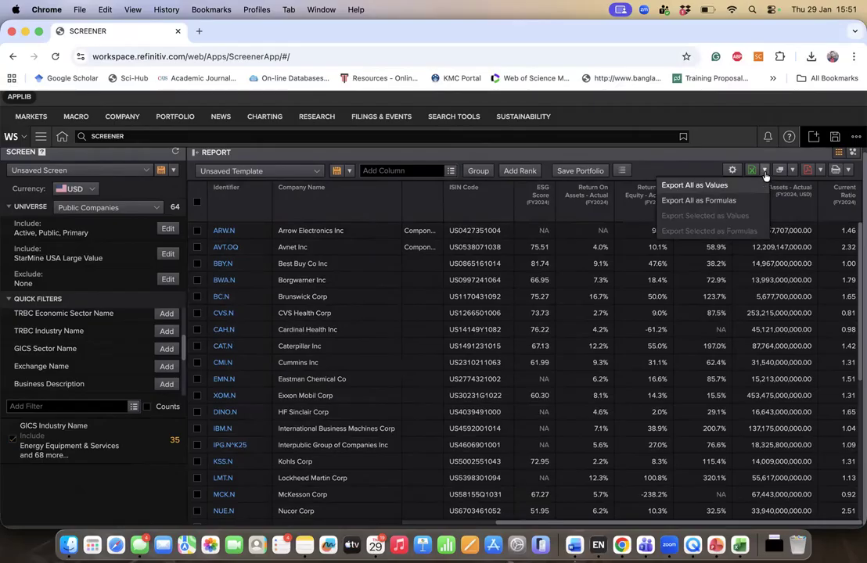
left_click(688, 187)
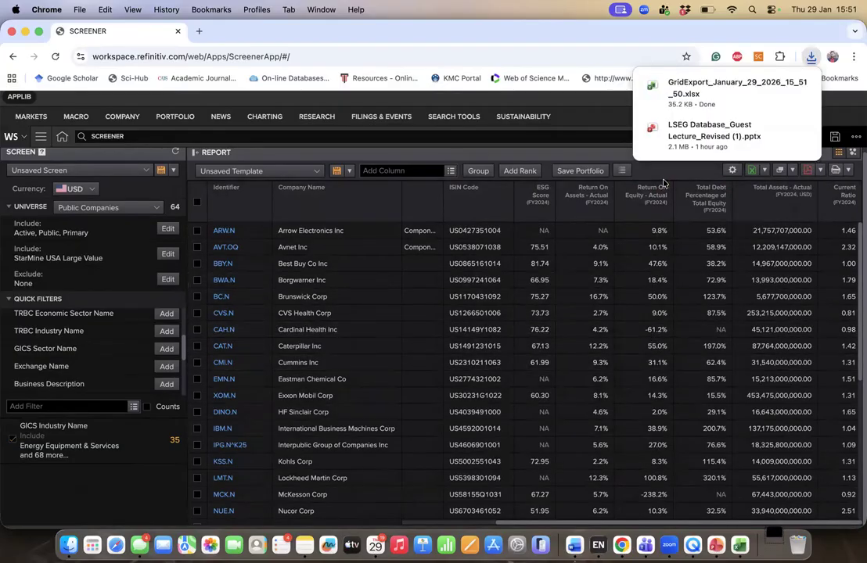
left_click(730, 86)
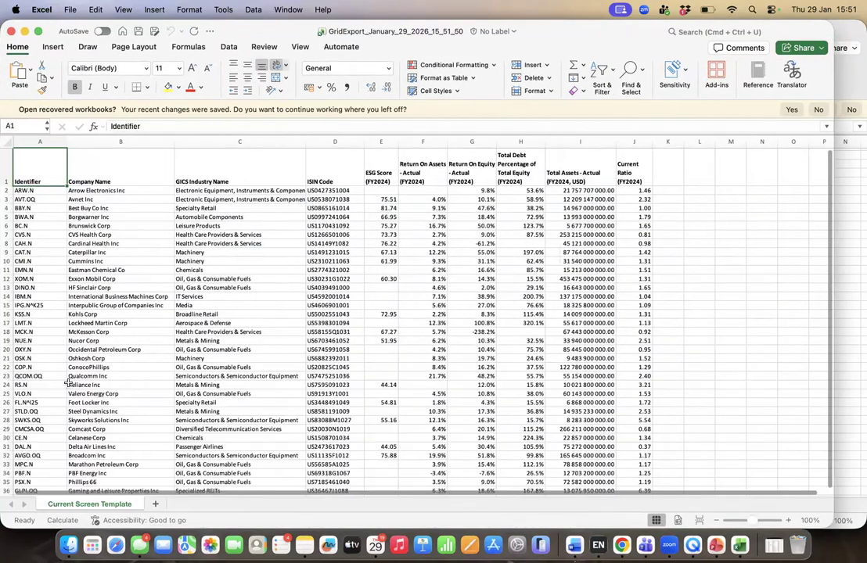
Check the exported column headers one by one, from Company Name through the ESG and financial items to Current Ratio
left_click(102, 164)
left_click(191, 155)
left_click(328, 170)
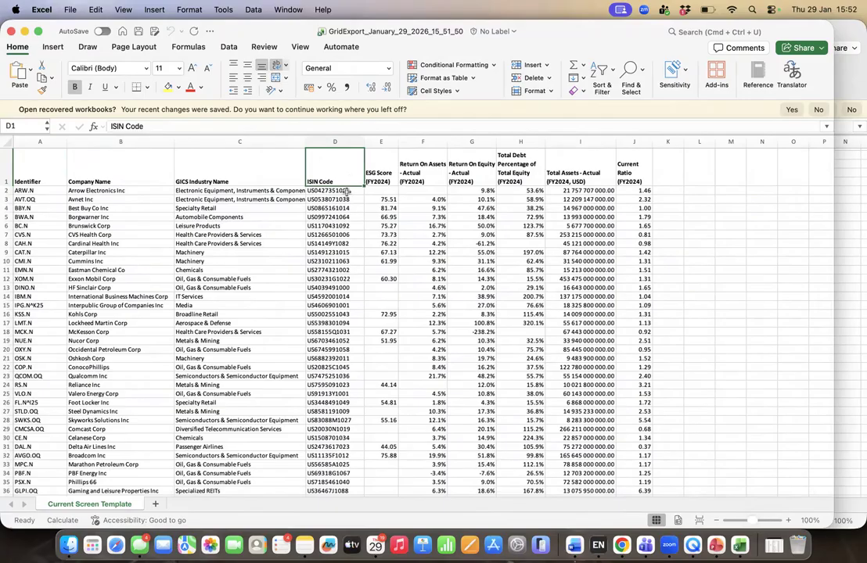
left_click(379, 172)
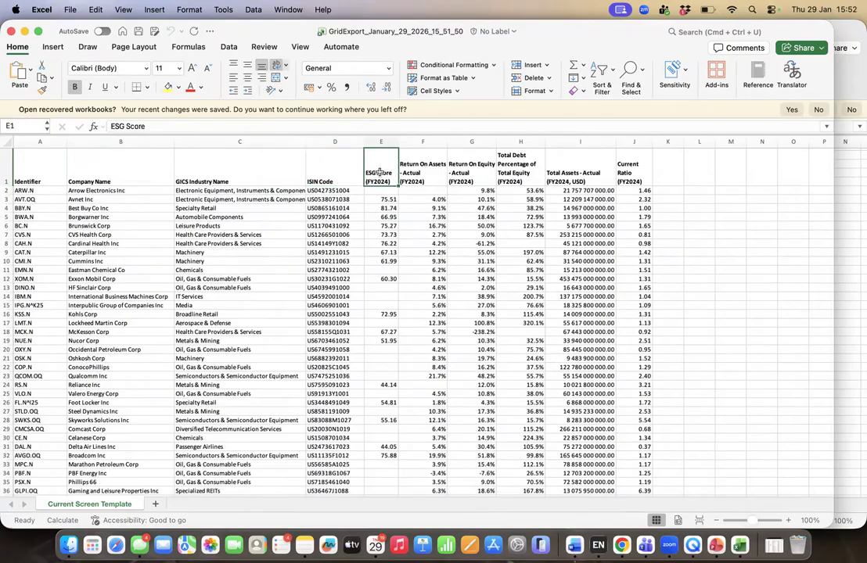
left_click(427, 176)
left_click(456, 174)
left_click(522, 169)
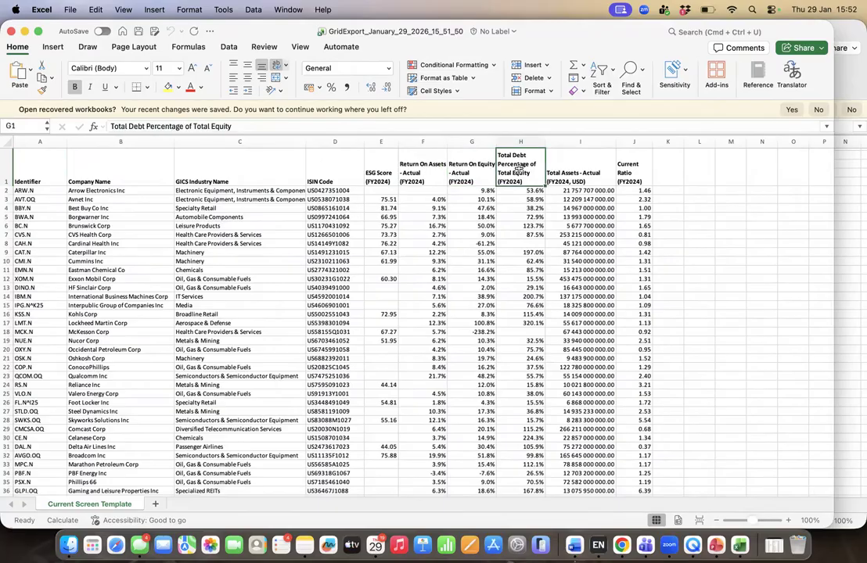
left_click(591, 179)
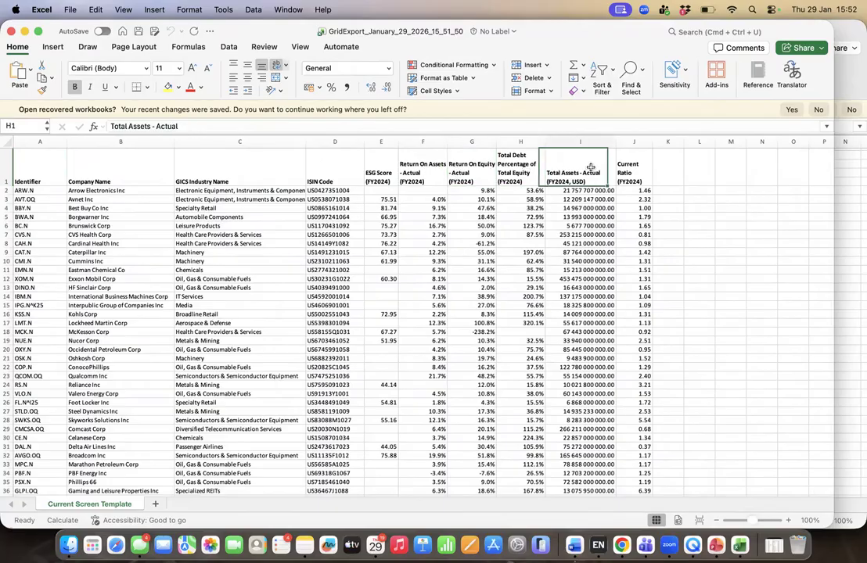
left_click(633, 162)
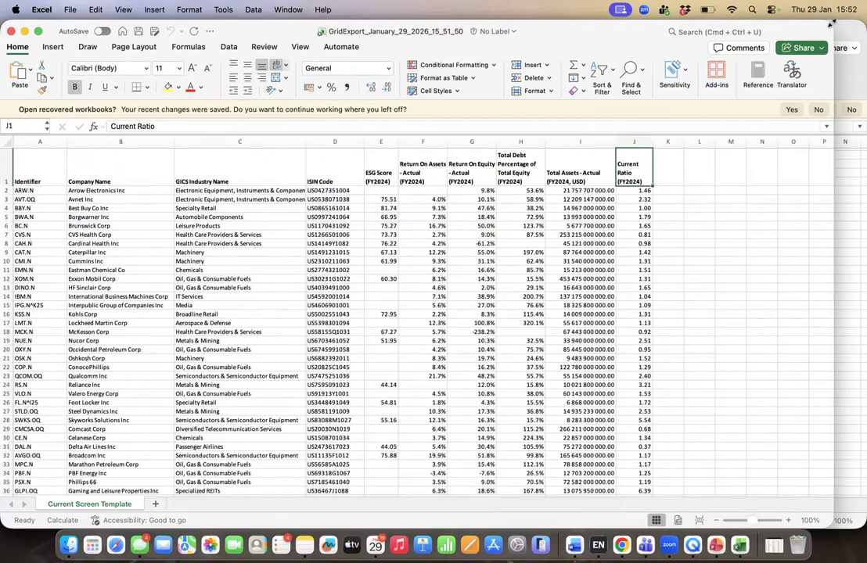
Widen the workbook window to the full screen width and switch back to the Screener in Chrome
left_click_drag(831, 21, 865, 22)
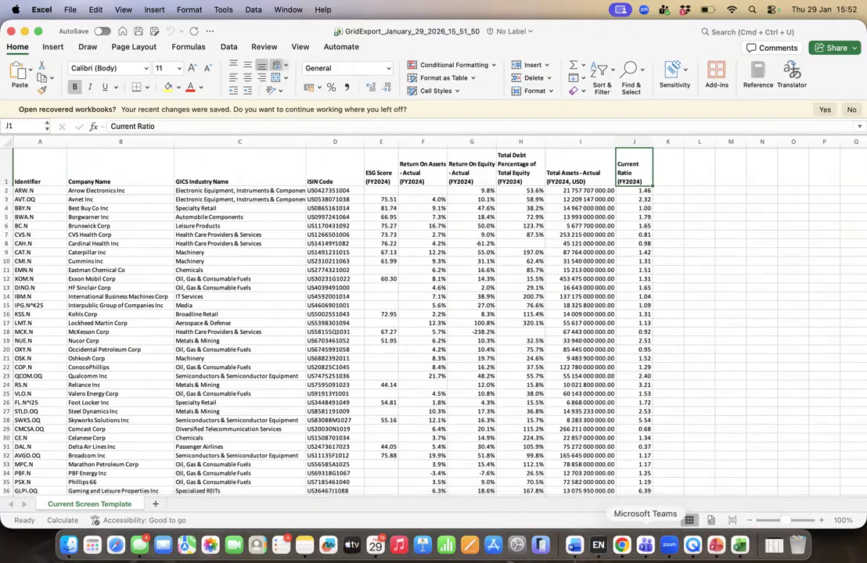
left_click(621, 545)
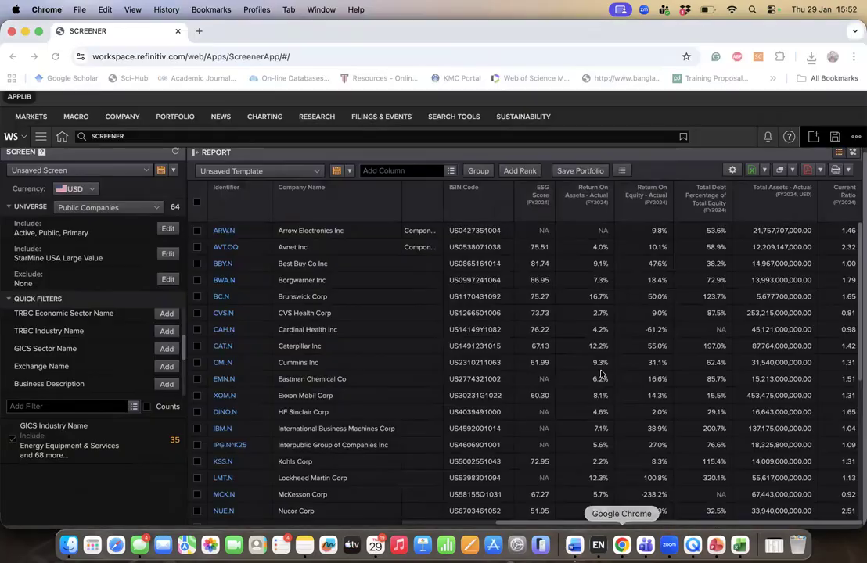